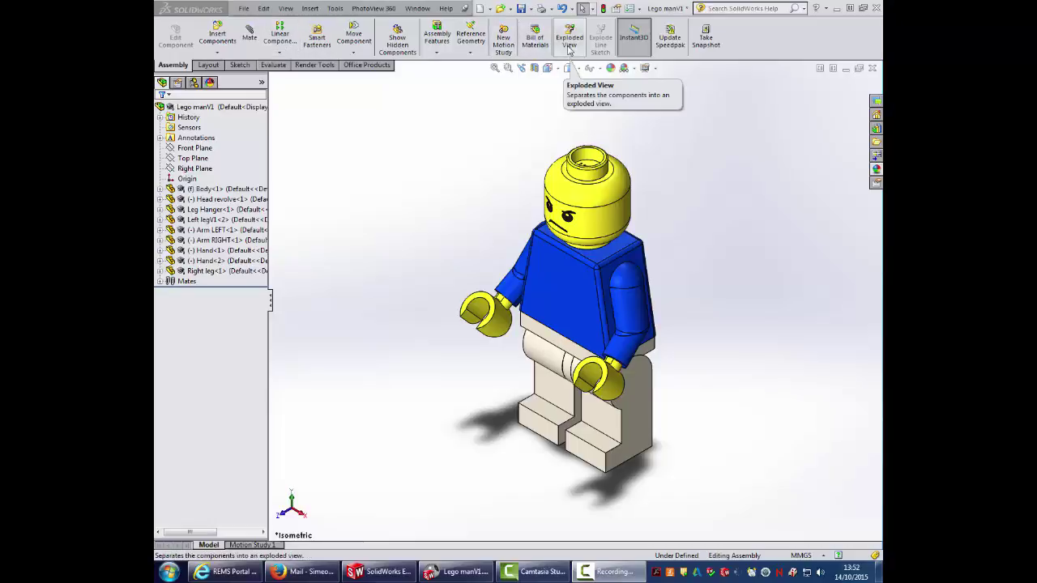
- Start an exploded view and explode the left arm together with its hand 10 mm along the X axis, away from the body
{"action": "left_click", "coordinate": [570, 45]}
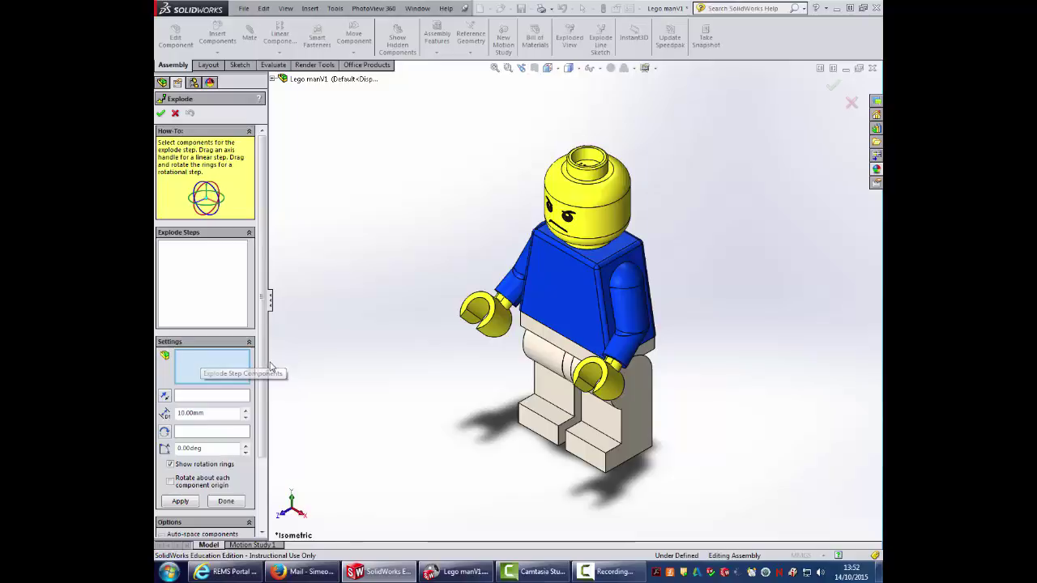
{"action": "left_click", "coordinate": [626, 308]}
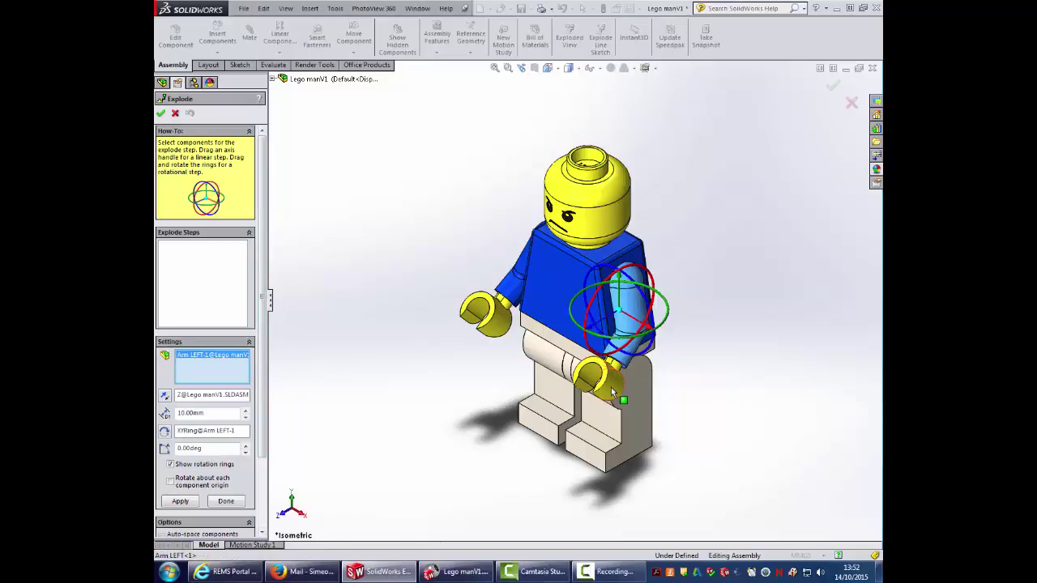
{"action": "left_click", "coordinate": [611, 390]}
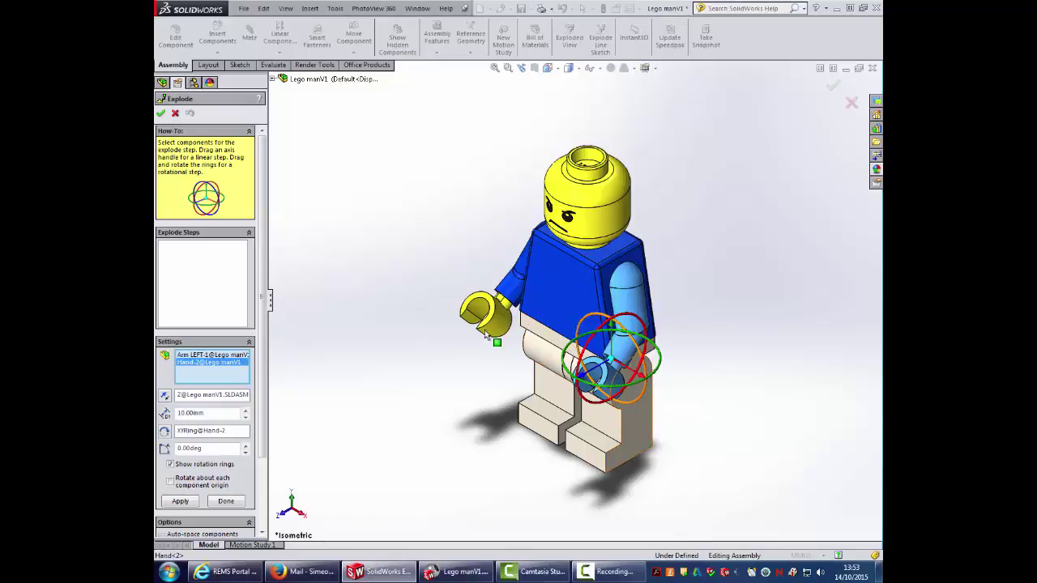
{"action": "middle_click_drag", "start_coordinate": [486, 335], "coordinate": [449, 343]}
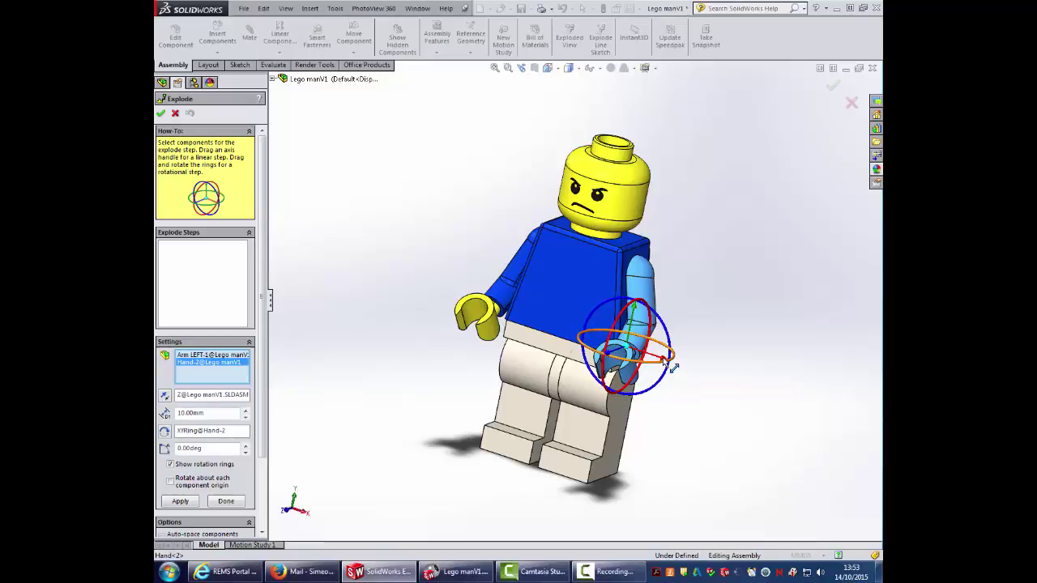
{"action": "left_click", "coordinate": [664, 360]}
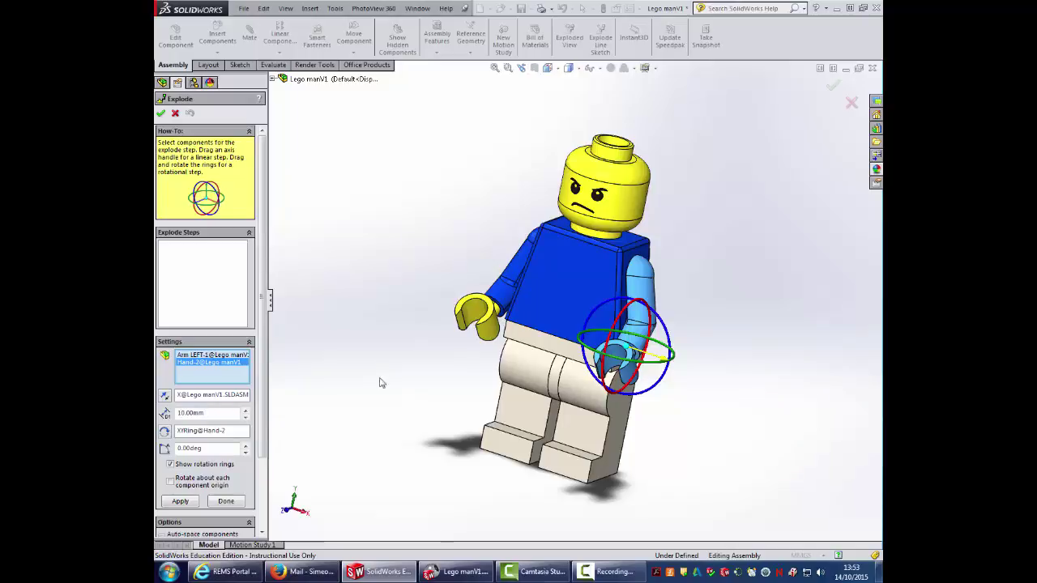
{"action": "left_click", "coordinate": [179, 502]}
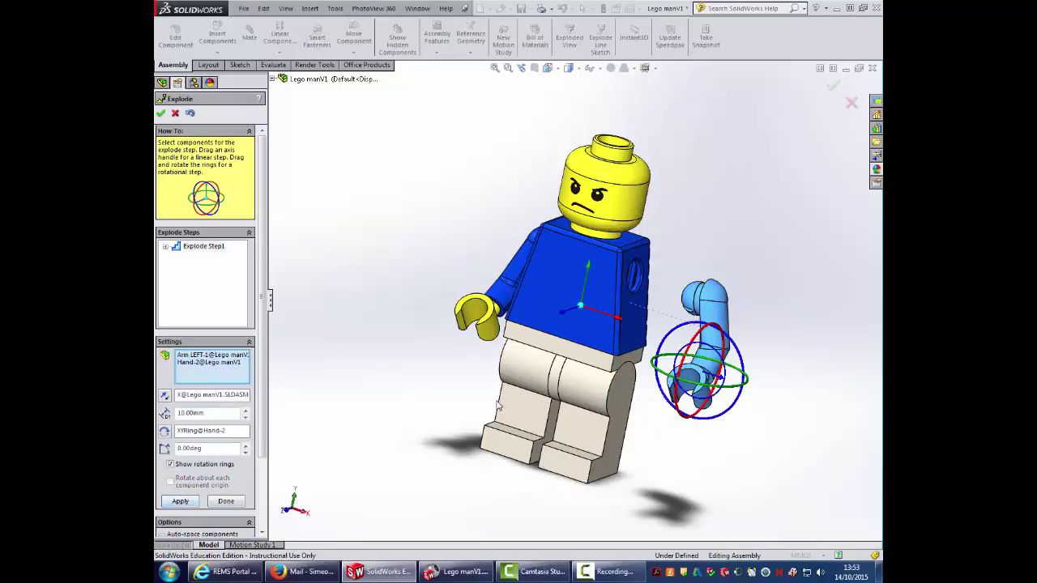
{"action": "middle_click_drag", "start_coordinate": [498, 406], "coordinate": [493, 383]}
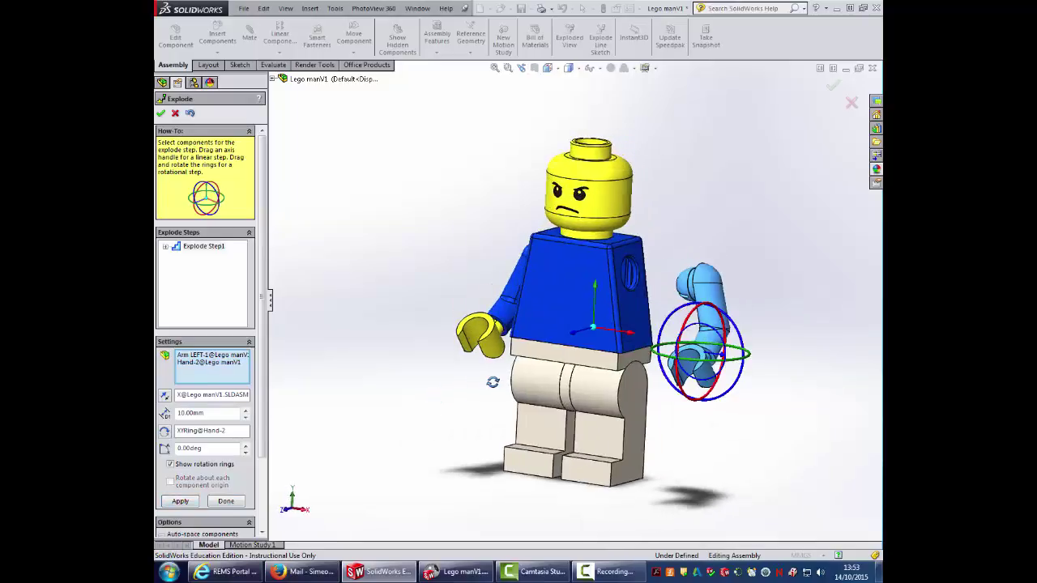
{"action": "left_click", "coordinate": [234, 503]}
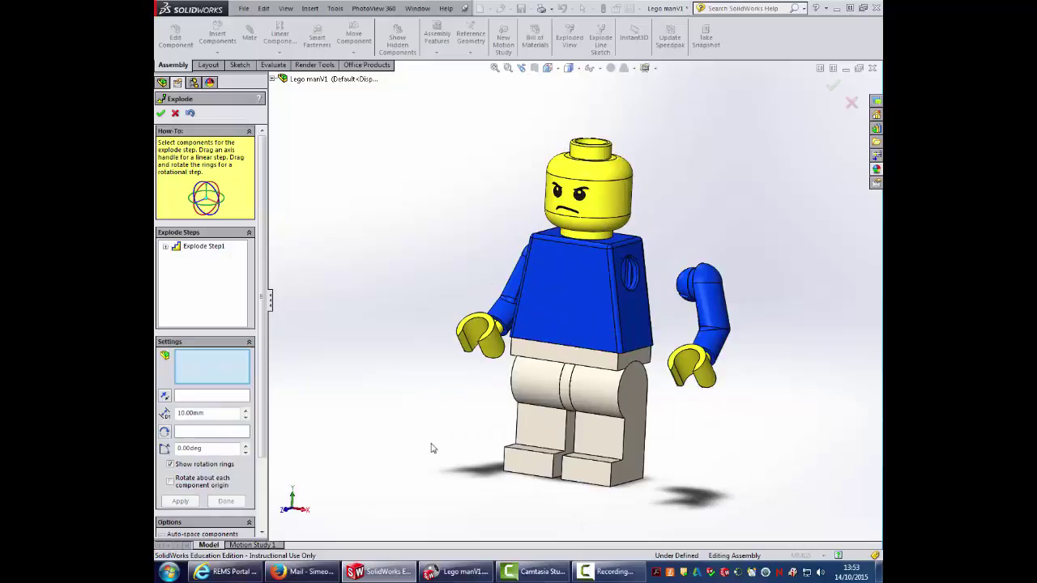
- Select the left hand for a new explode step and set its direction to the straight cut edge inside the left arm's shoulder
{"action": "left_click", "coordinate": [685, 367]}
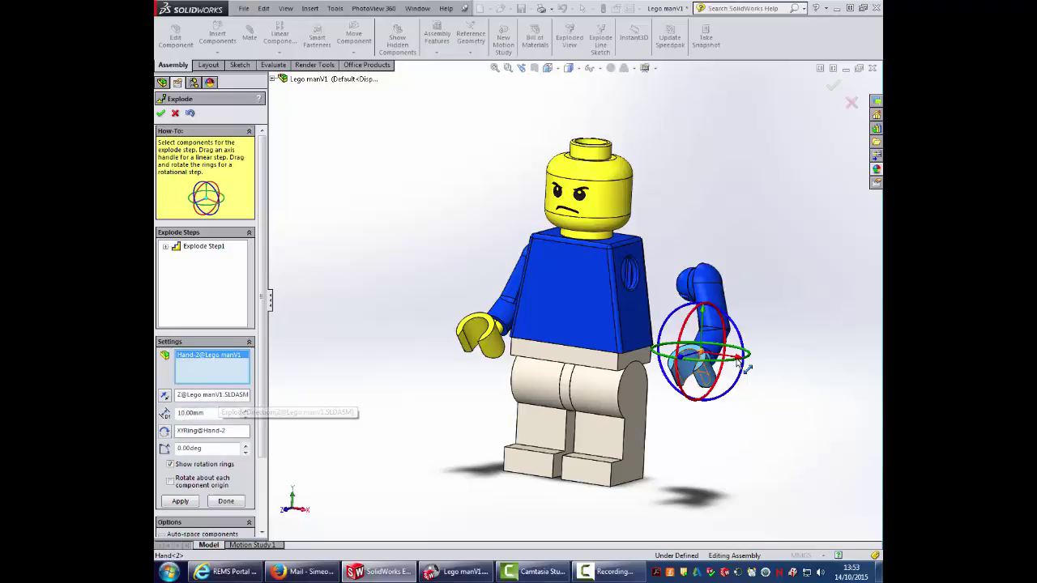
{"action": "left_click", "coordinate": [216, 398]}
{"action": "middle_click_drag", "start_coordinate": [434, 319], "coordinate": [689, 279]}
{"action": "scroll", "coordinate": [640, 299], "scroll_direction": "down", "scroll_amount": 5}
{"action": "scroll", "coordinate": [632, 304], "scroll_direction": "down", "scroll_amount": 10}
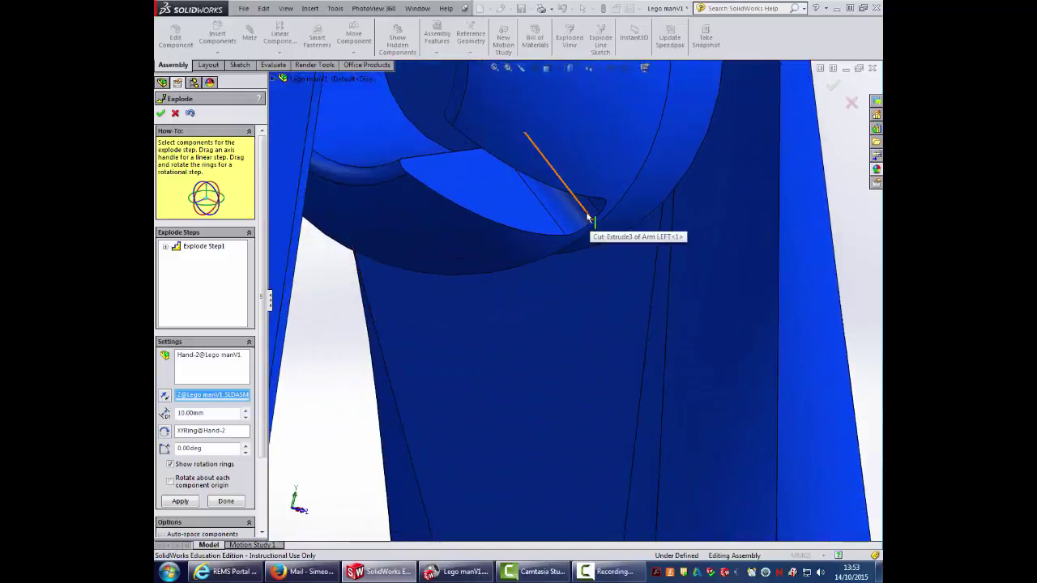
{"action": "left_click", "coordinate": [588, 217]}
{"action": "scroll", "coordinate": [614, 373], "scroll_direction": "up", "scroll_amount": 5}
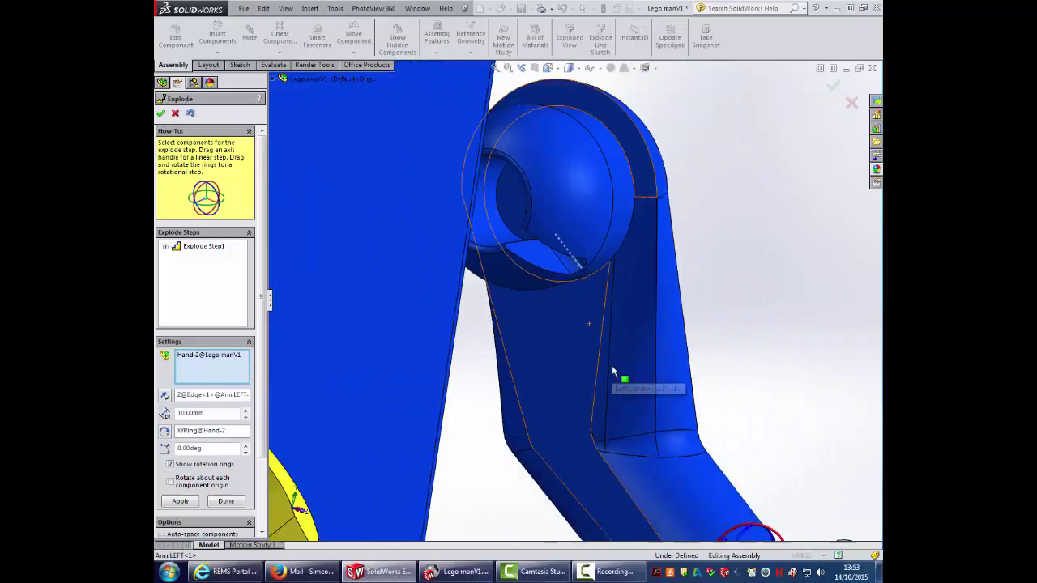
{"action": "scroll", "coordinate": [613, 372], "scroll_direction": "up", "scroll_amount": 6}
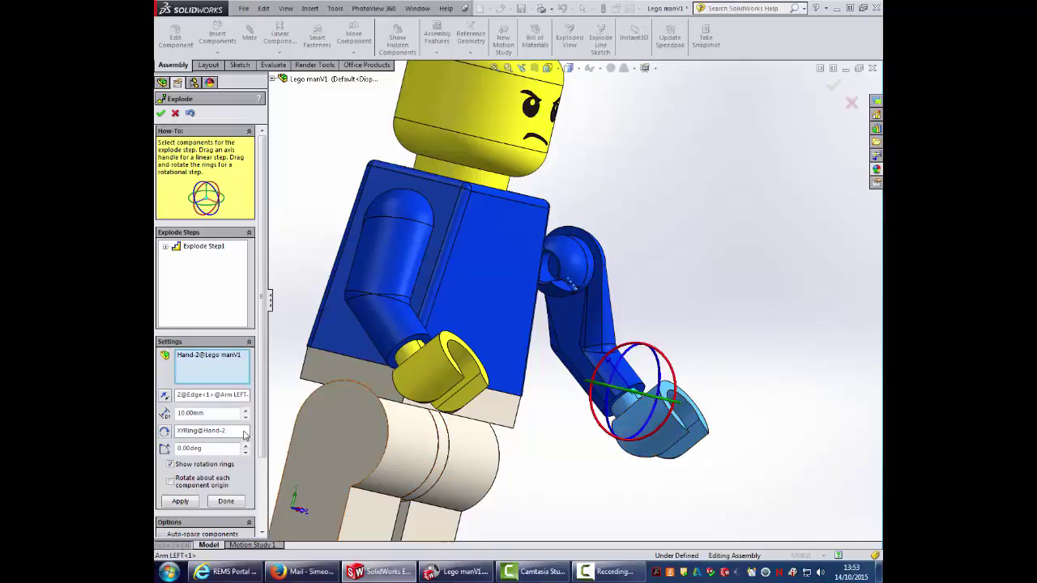
- Reverse the explode direction and complete the left hand's 10 mm explode step out of the sleeve
{"action": "left_click", "coordinate": [167, 401]}
{"action": "left_click", "coordinate": [181, 500]}
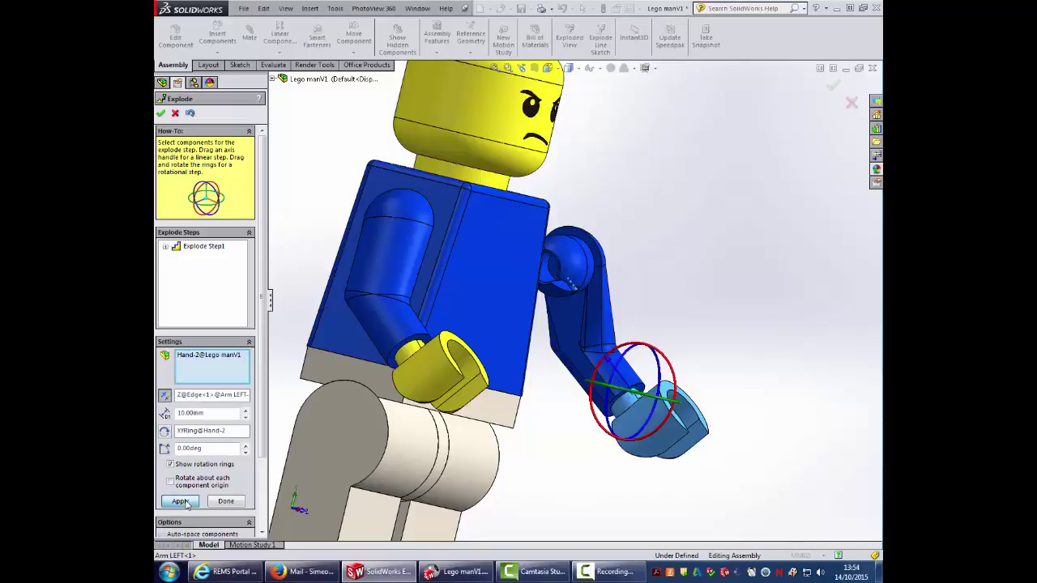
{"action": "scroll", "coordinate": [598, 358], "scroll_direction": "up", "scroll_amount": 3}
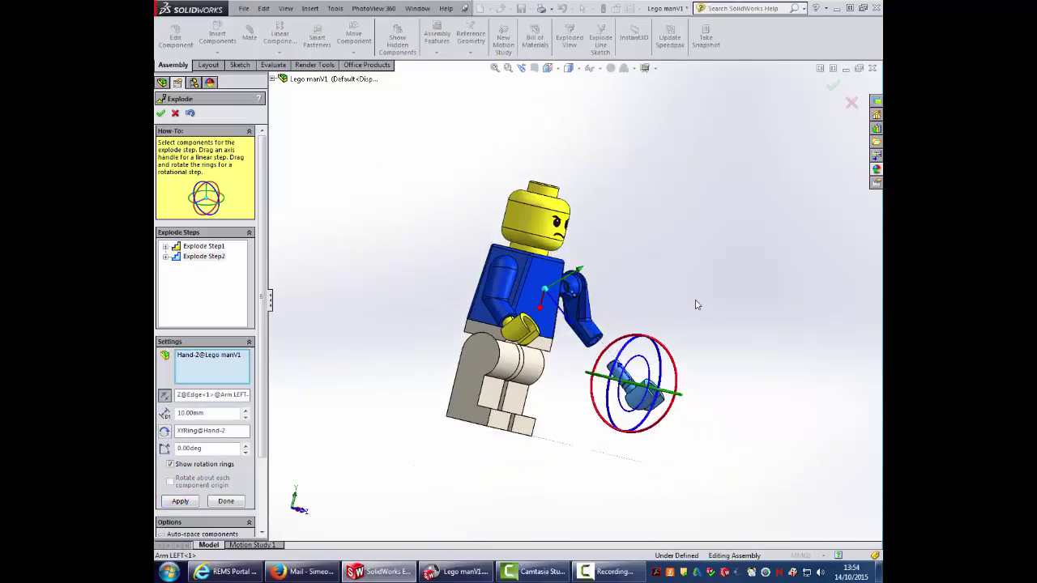
{"action": "middle_click_drag", "start_coordinate": [701, 300], "coordinate": [468, 300]}
{"action": "left_click", "coordinate": [225, 500]}
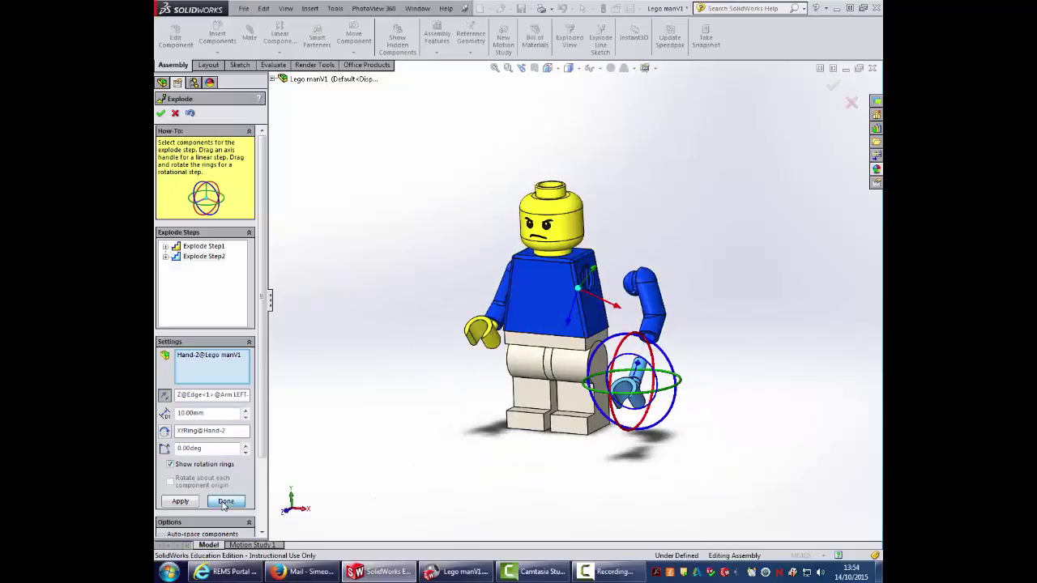
- Explode the right arm together with its hand 10 mm along the reversed X axis, away from the body
{"action": "middle_click_drag", "start_coordinate": [416, 246], "coordinate": [500, 302]}
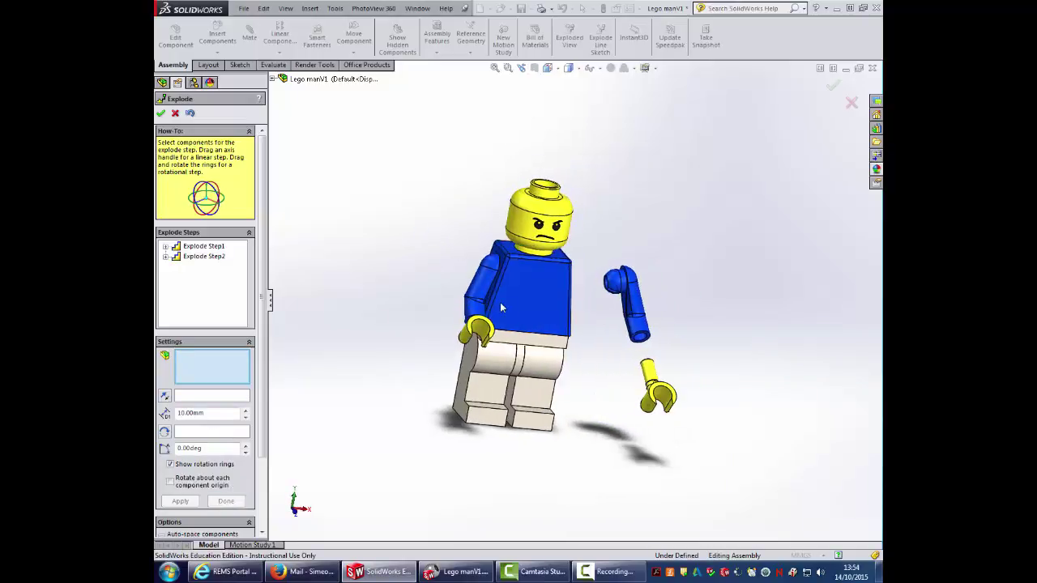
{"action": "left_click", "coordinate": [486, 283]}
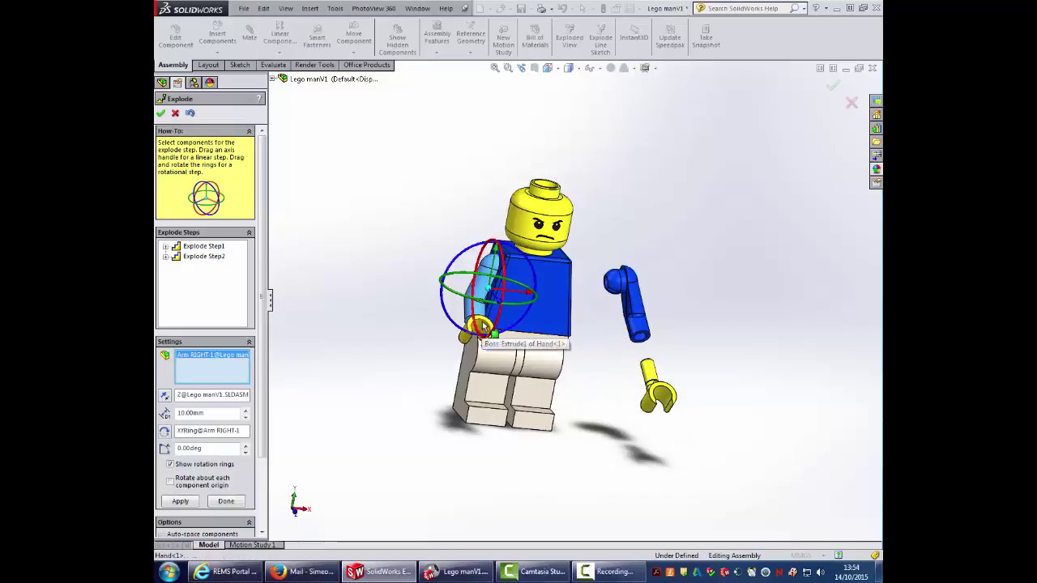
{"action": "left_click", "coordinate": [480, 327]}
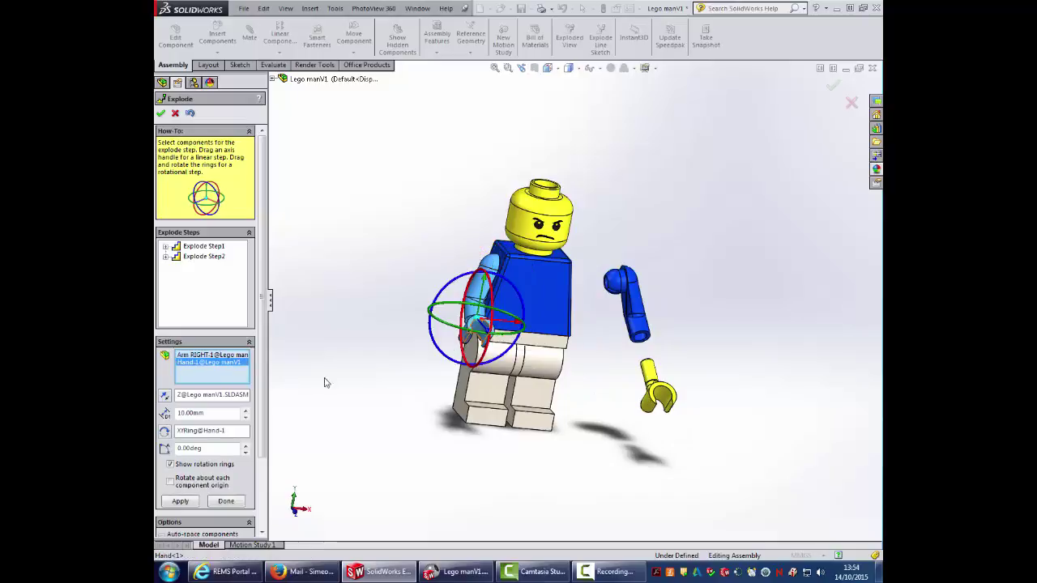
{"action": "left_click", "coordinate": [191, 396]}
{"action": "left_click", "coordinate": [518, 325]}
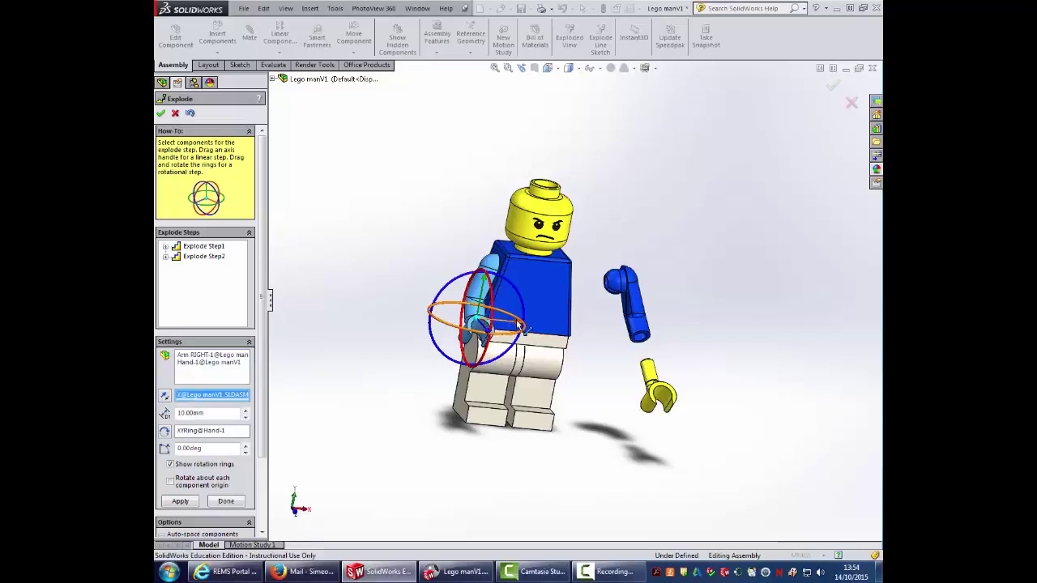
{"action": "left_click", "coordinate": [180, 503]}
{"action": "left_click", "coordinate": [225, 502]}
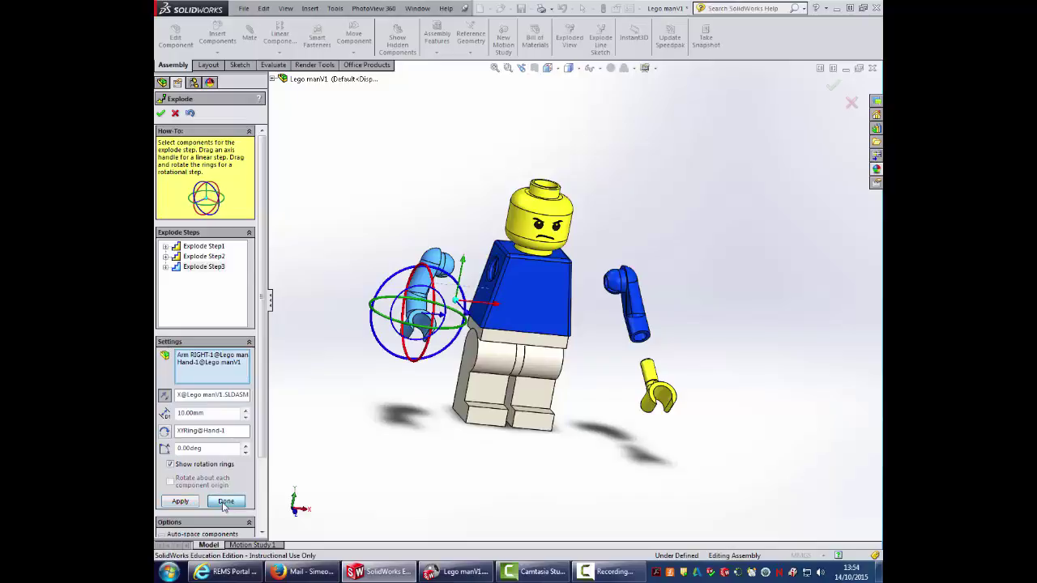
- Select the right hand for a new explode step and set its direction to the straight edge inside the right arm's shoulder
{"action": "left_click", "coordinate": [422, 328]}
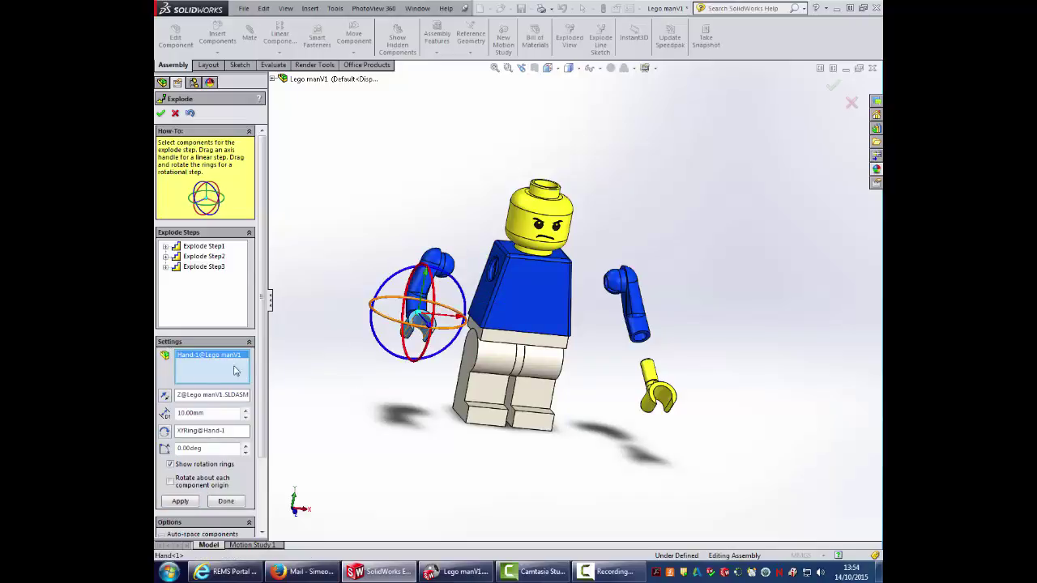
{"action": "left_click", "coordinate": [201, 399]}
{"action": "middle_click_drag", "start_coordinate": [350, 328], "coordinate": [303, 316]}
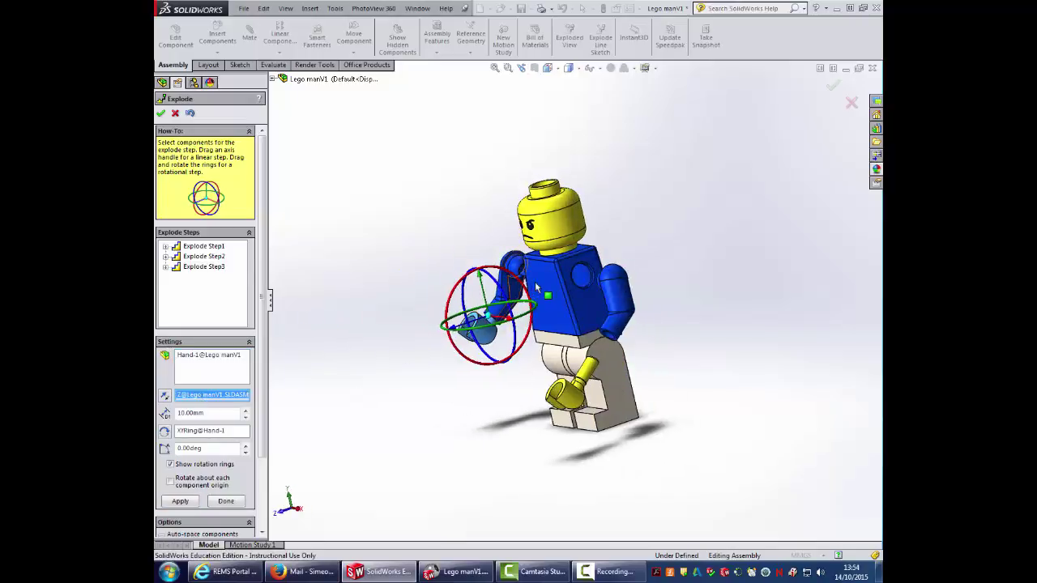
{"action": "scroll", "coordinate": [507, 267], "scroll_direction": "down", "scroll_amount": 3}
{"action": "scroll", "coordinate": [507, 266], "scroll_direction": "down", "scroll_amount": 8}
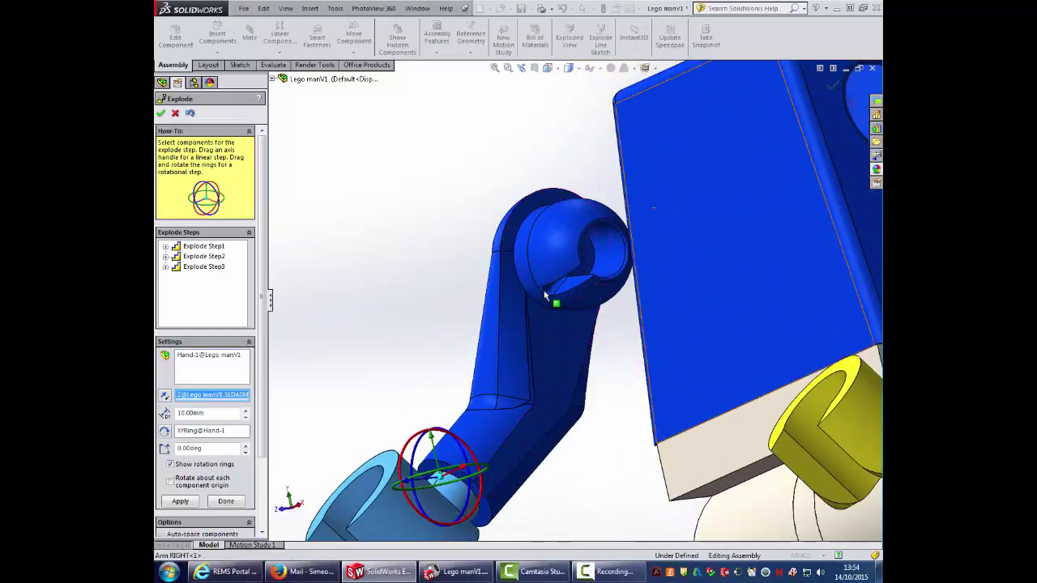
{"action": "scroll", "coordinate": [554, 303], "scroll_direction": "down", "scroll_amount": 2}
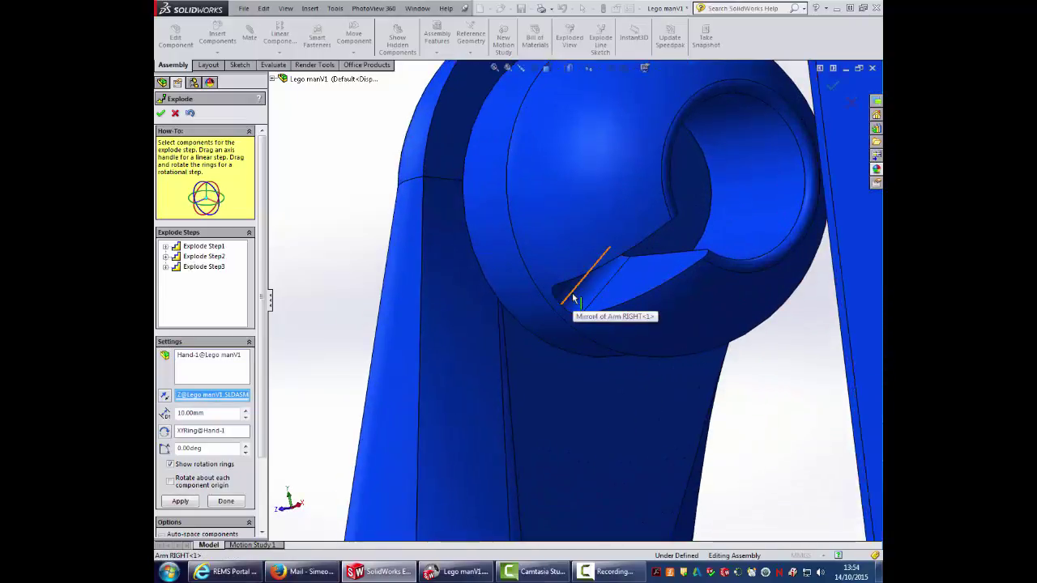
{"action": "left_click", "coordinate": [572, 297]}
{"action": "scroll", "coordinate": [569, 377], "scroll_direction": "up", "scroll_amount": 10}
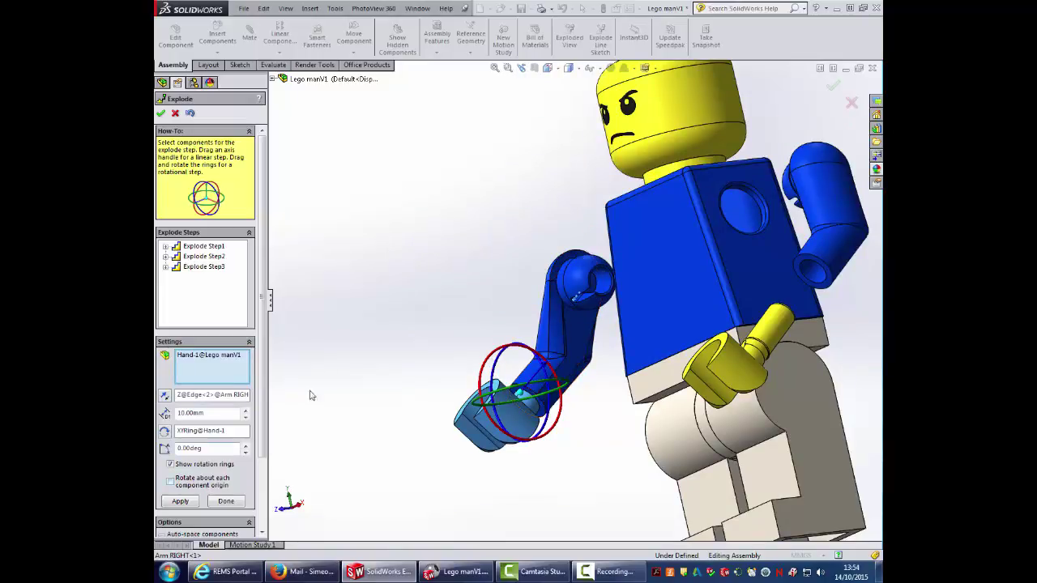
{"action": "scroll", "coordinate": [395, 373], "scroll_direction": "up", "scroll_amount": 2}
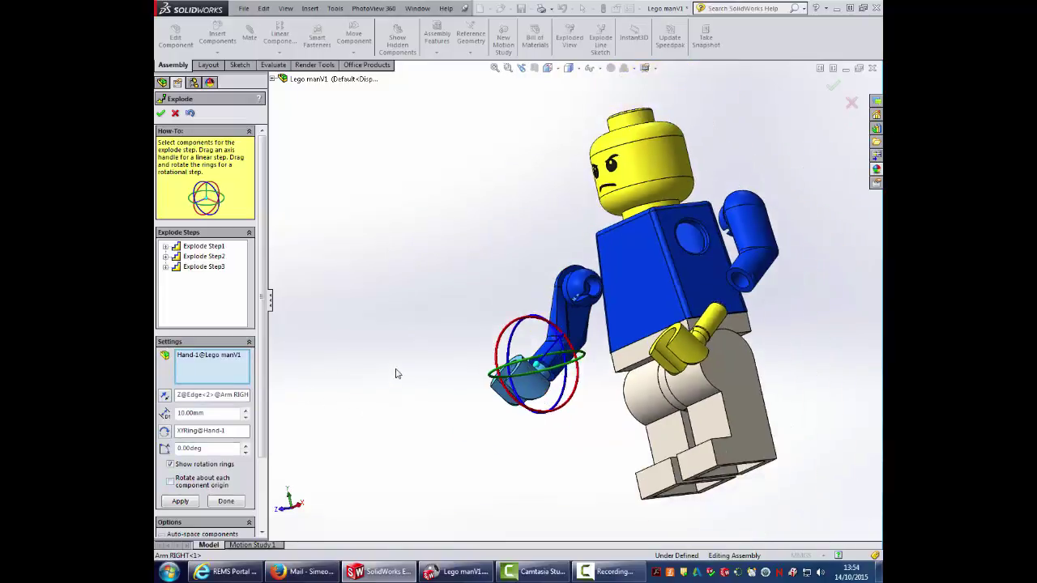
- Apply the right hand's 10 mm explode step, reversing its direction so the hand moves out of the sleeve
{"action": "left_click", "coordinate": [181, 503]}
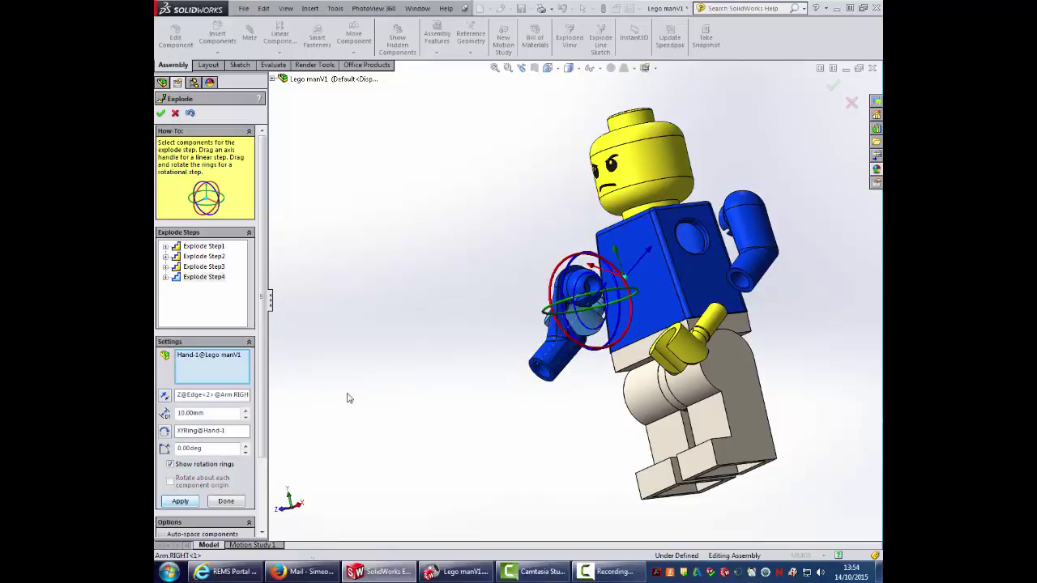
{"action": "middle_click_drag", "start_coordinate": [346, 397], "coordinate": [382, 414]}
{"action": "left_click", "coordinate": [165, 396]}
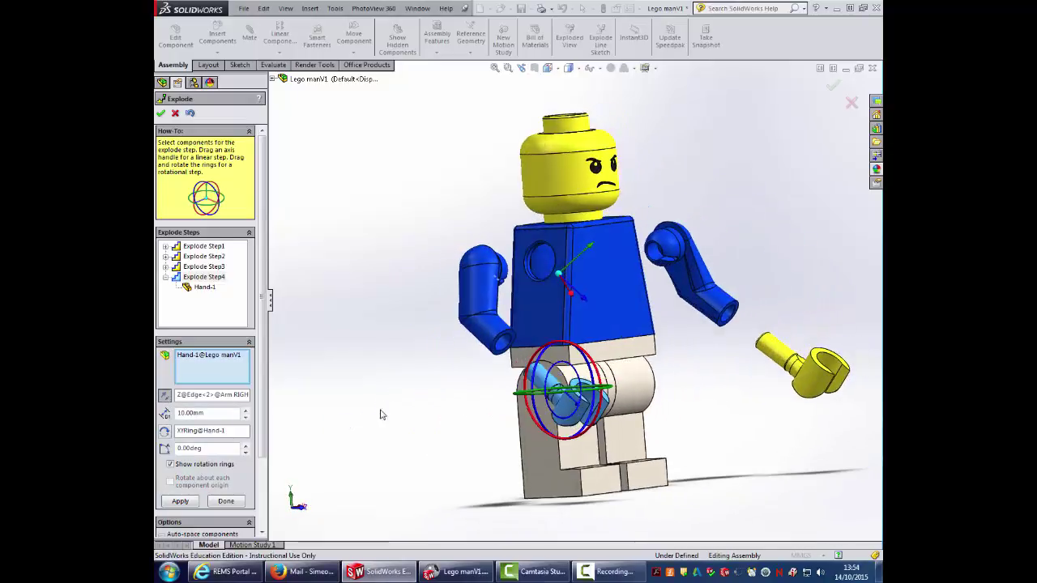
{"action": "left_click", "coordinate": [226, 503]}
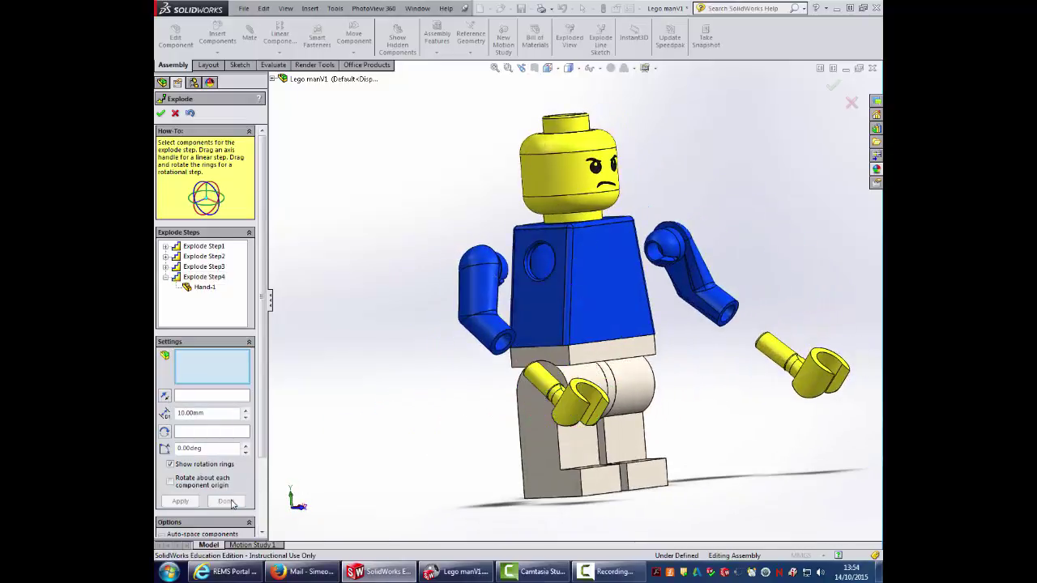
- Explode the head 10 mm upward along the Y axis, off the neck
{"action": "key", "text": "ctrl+1"}
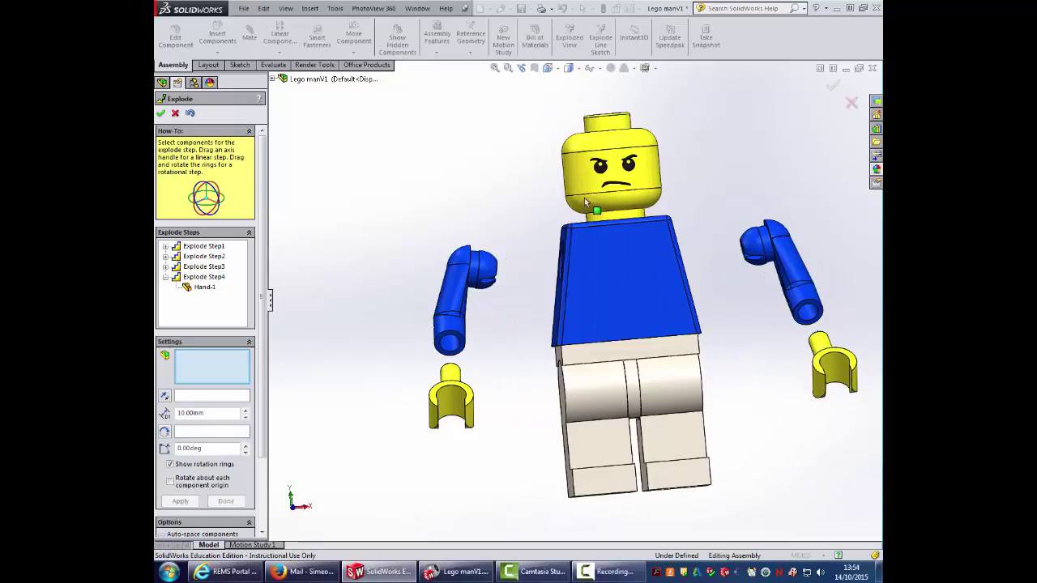
{"action": "left_click", "coordinate": [585, 162]}
{"action": "key", "text": "ctrl+7"}
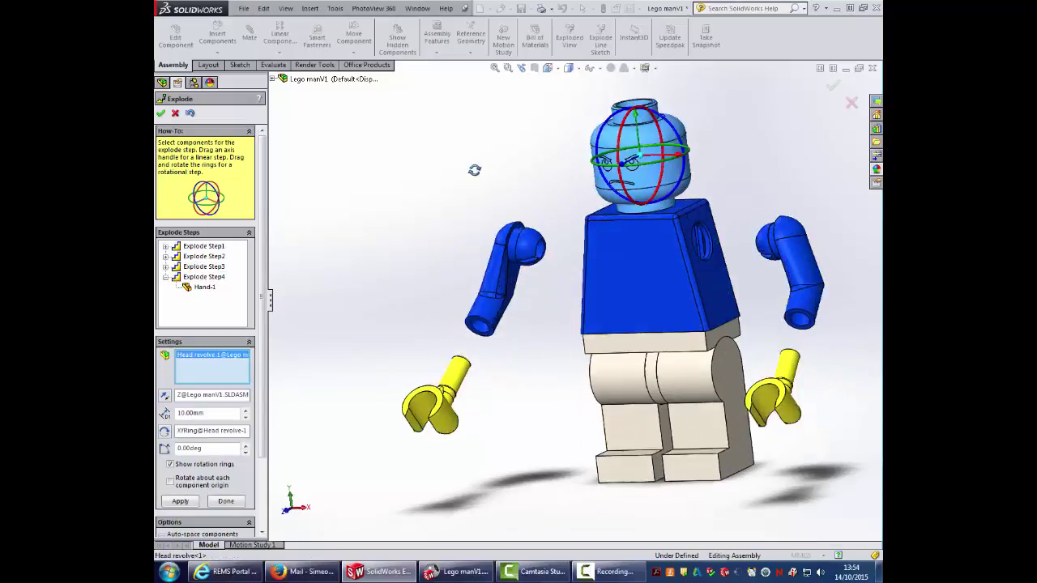
{"action": "left_click", "coordinate": [640, 119]}
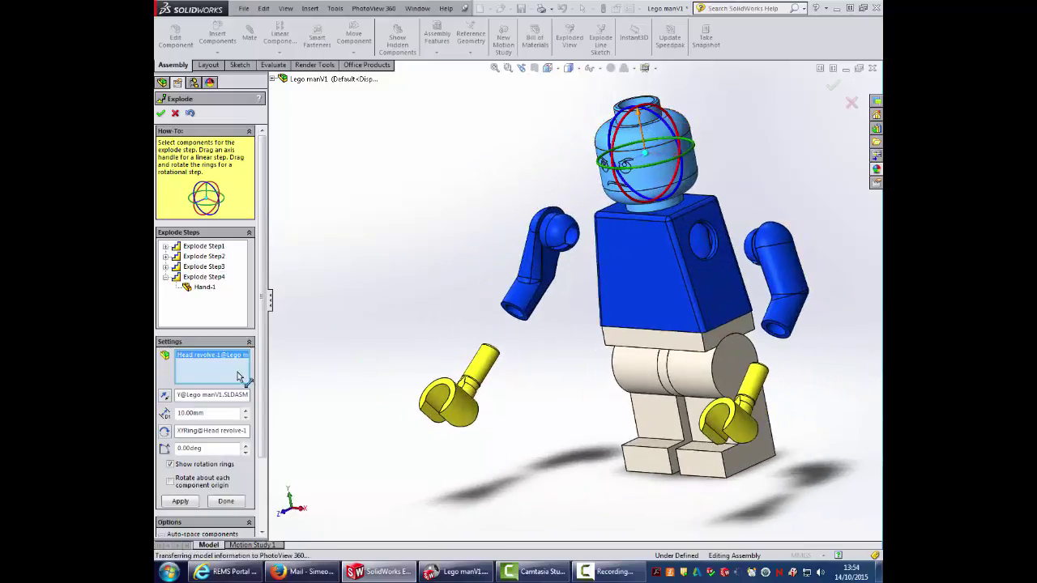
{"action": "left_click", "coordinate": [227, 501]}
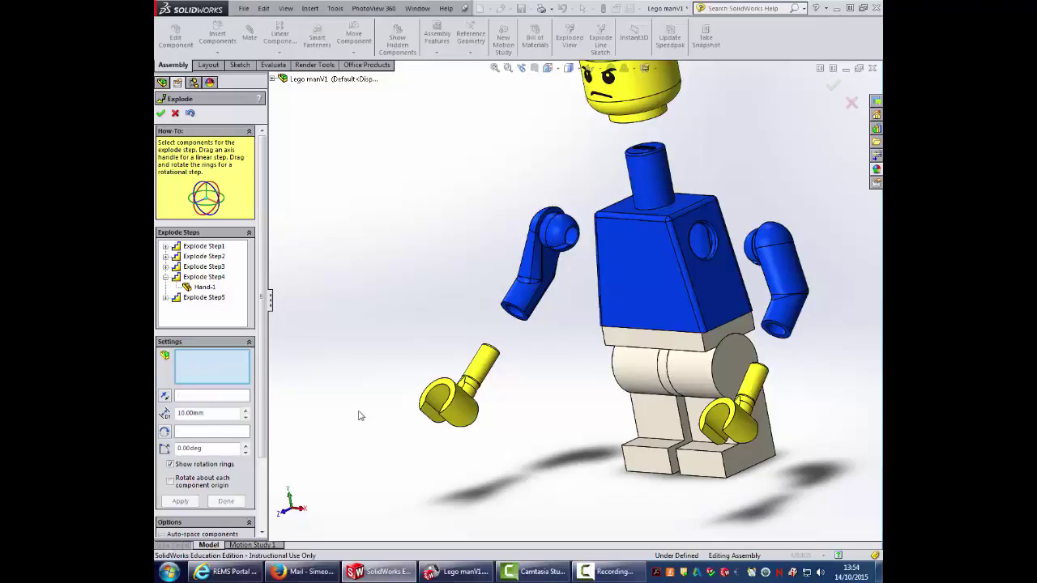
- Explode the leg hanger together with both legs 10 mm along the reversed Y axis, down from the body
{"action": "scroll", "coordinate": [378, 398], "scroll_direction": "up", "scroll_amount": 2}
{"action": "middle_click_drag", "start_coordinate": [379, 398], "coordinate": [383, 348]}
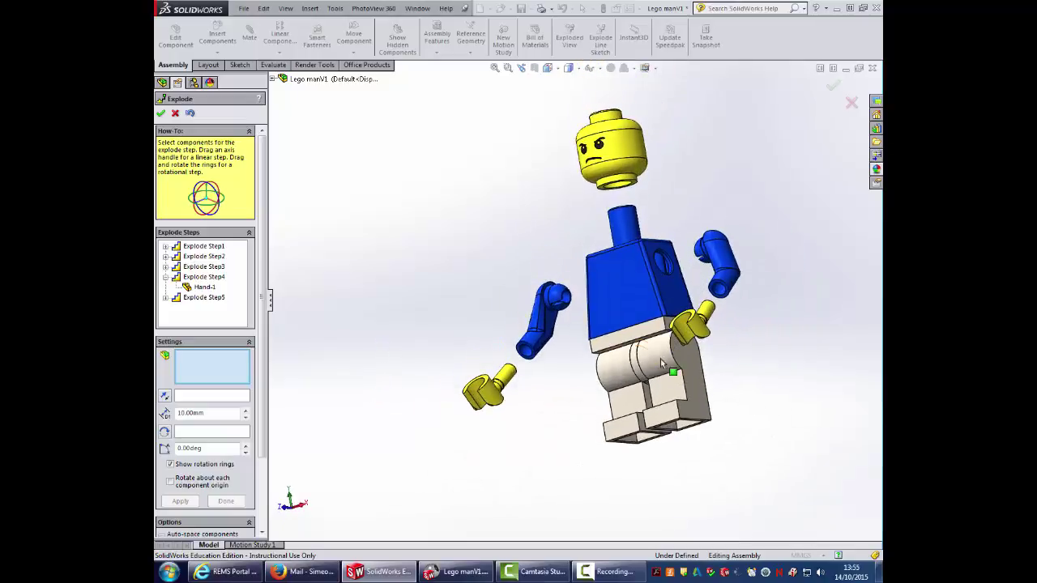
{"action": "left_click", "coordinate": [620, 369]}
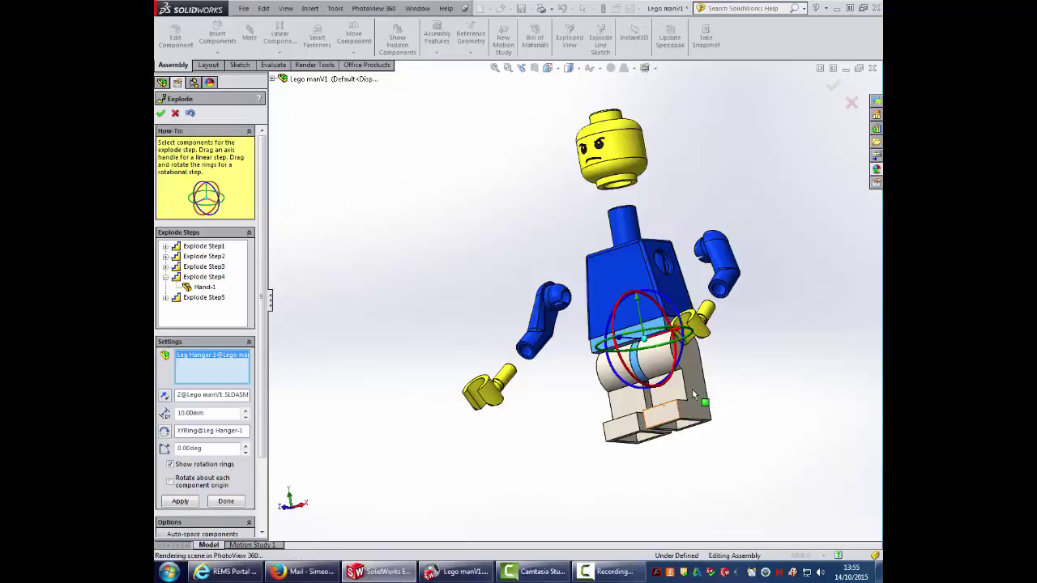
{"action": "left_click", "coordinate": [699, 362]}
{"action": "middle_click_drag", "start_coordinate": [572, 231], "coordinate": [635, 277]}
{"action": "left_click", "coordinate": [589, 362]}
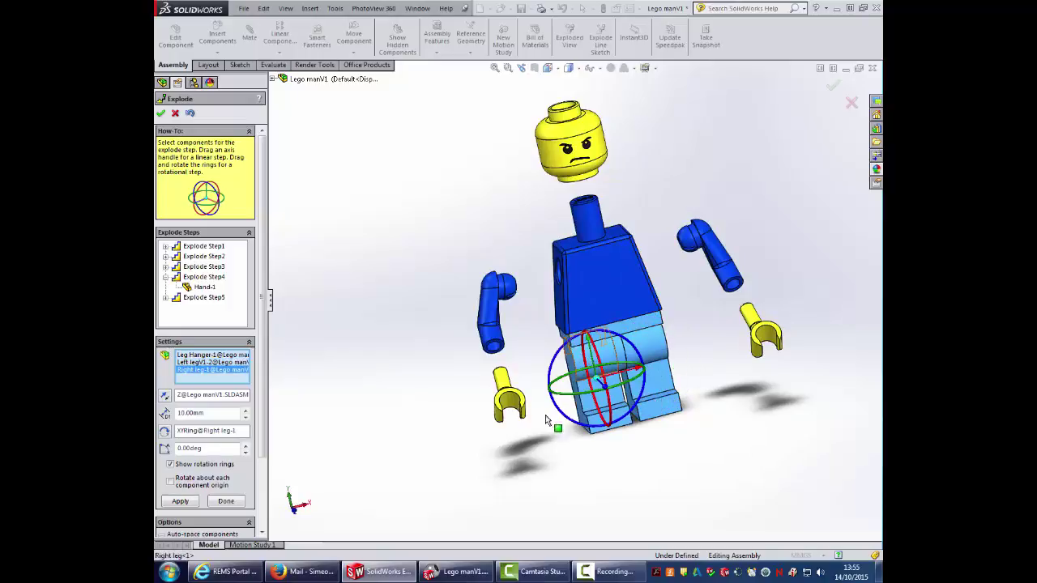
{"action": "left_click", "coordinate": [213, 397]}
{"action": "middle_click_drag", "start_coordinate": [640, 485], "coordinate": [562, 465]}
{"action": "left_click", "coordinate": [632, 348]}
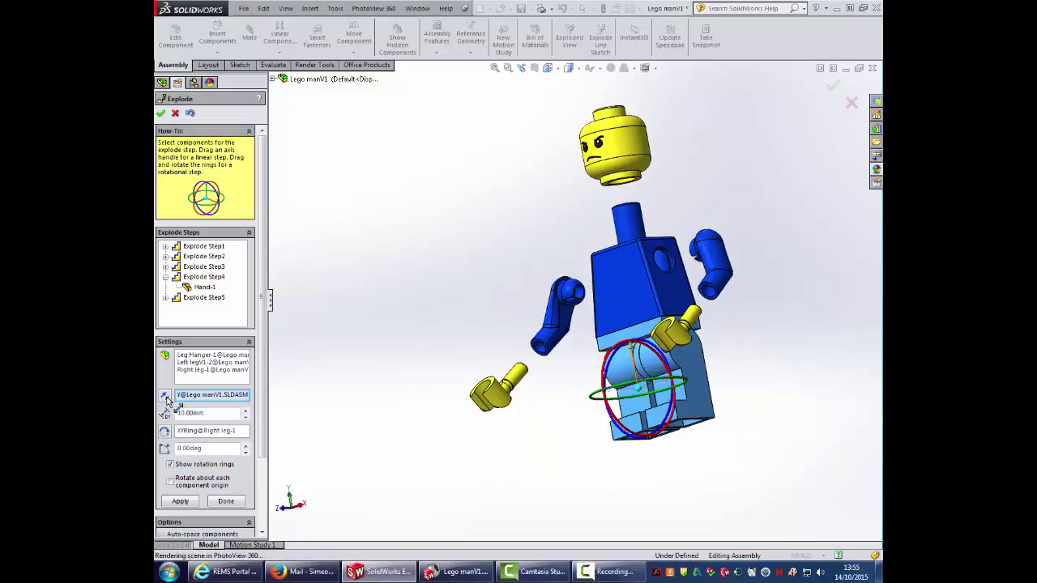
{"action": "left_click", "coordinate": [180, 502]}
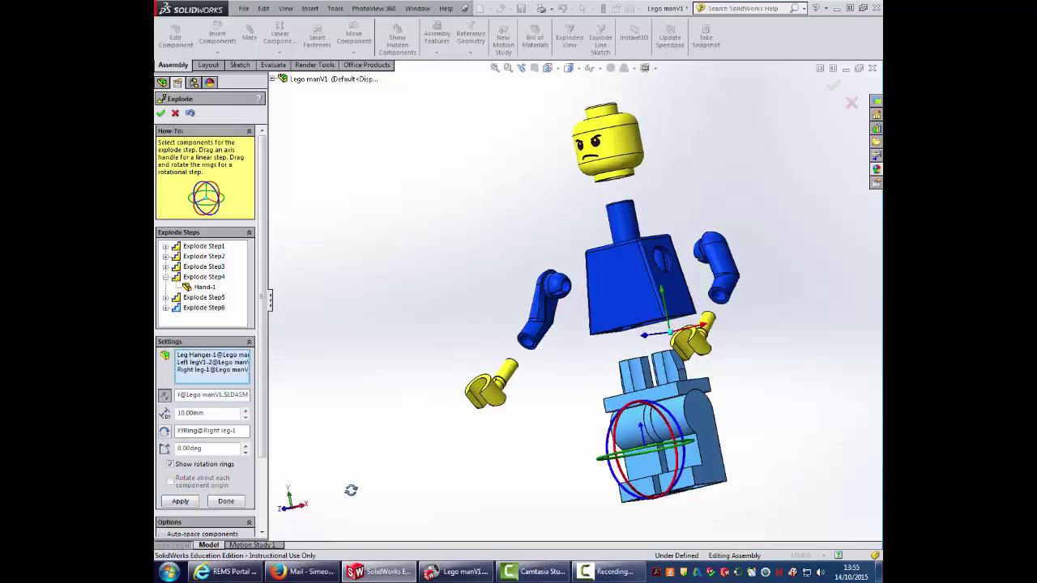
{"action": "left_click", "coordinate": [225, 504]}
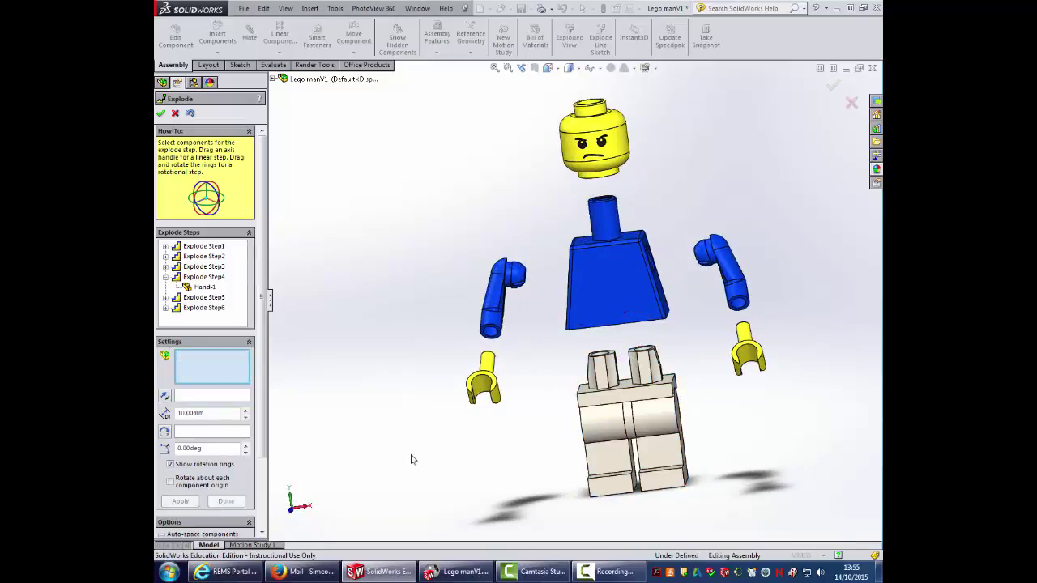
- Explode the right leg 10 mm along the reversed X axis, outward from the leg hanger
{"action": "middle_click_drag", "start_coordinate": [421, 458], "coordinate": [440, 442]}
{"action": "left_click", "coordinate": [572, 427]}
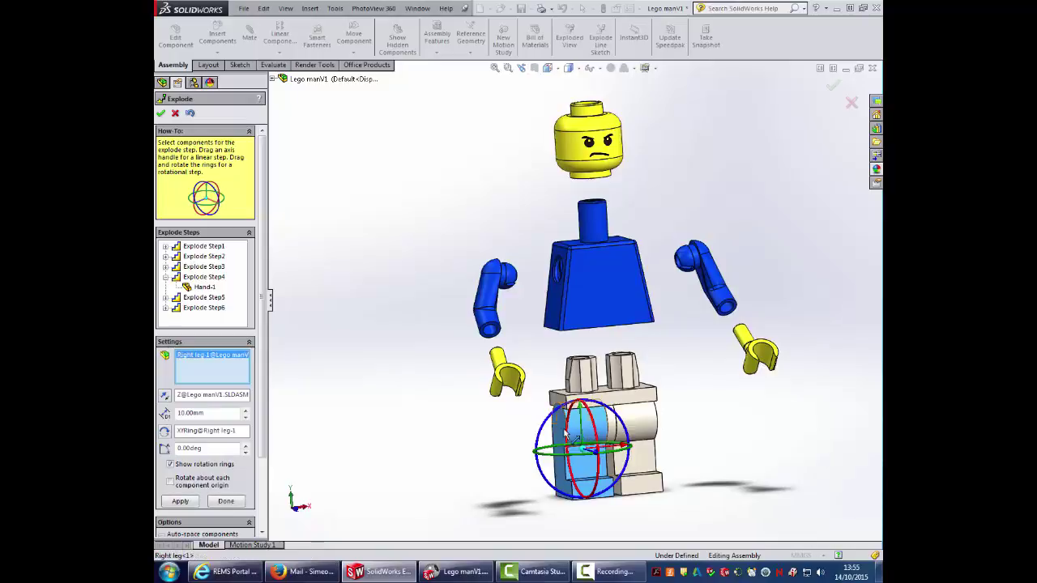
{"action": "left_click", "coordinate": [626, 445]}
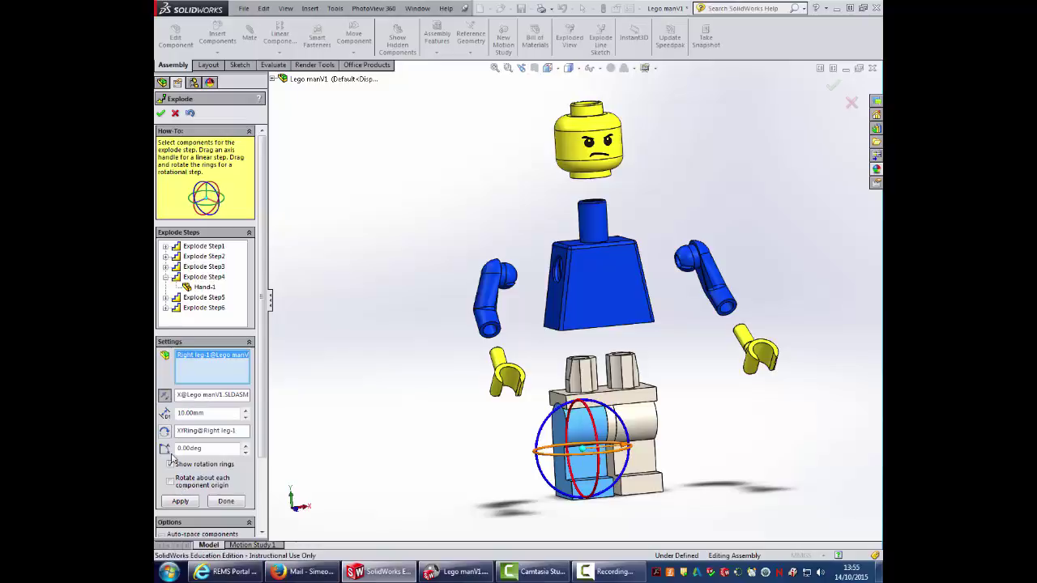
{"action": "left_click", "coordinate": [179, 502]}
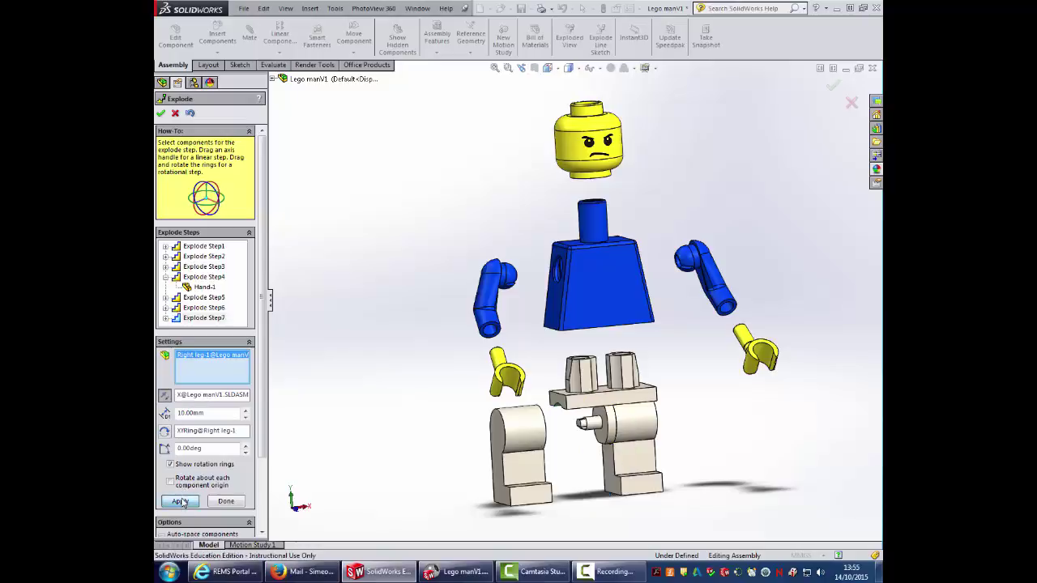
{"action": "left_click", "coordinate": [225, 501]}
- Explode the left leg 10 mm along the X axis, outward from the leg hanger, and accept the exploded view
{"action": "middle_click_drag", "start_coordinate": [616, 405], "coordinate": [660, 410]}
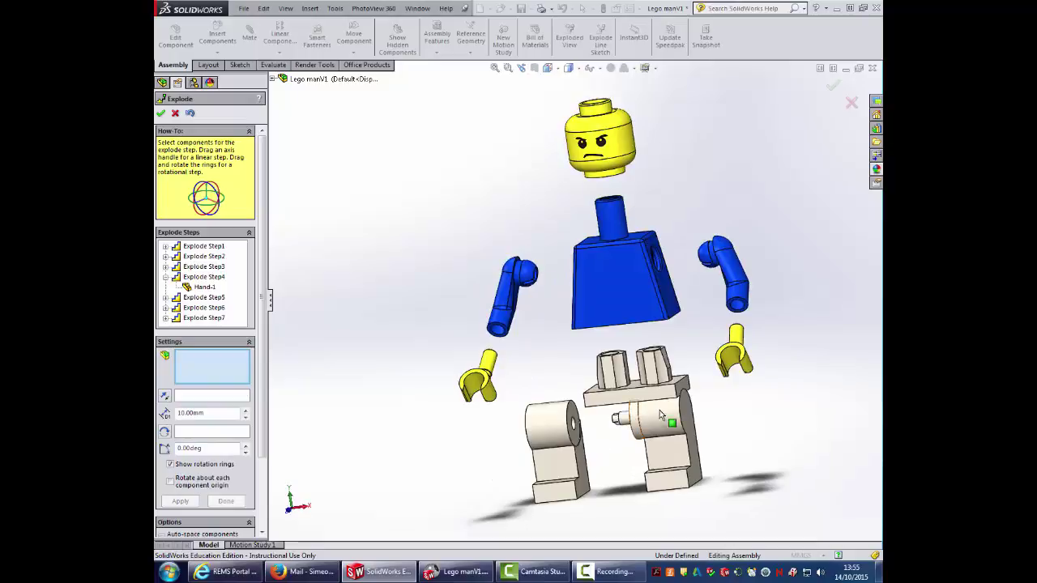
{"action": "left_click", "coordinate": [660, 410]}
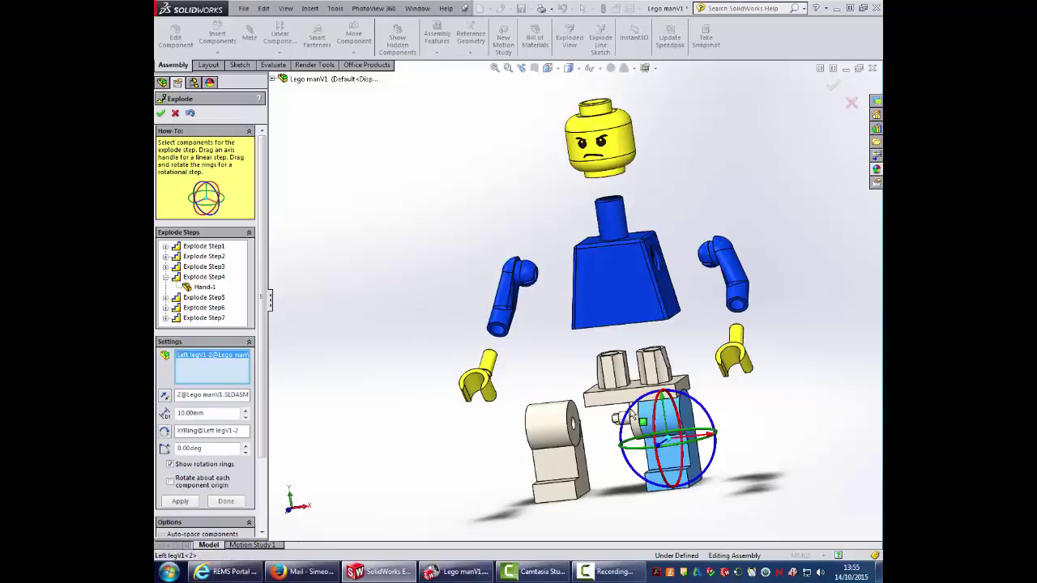
{"action": "left_click", "coordinate": [716, 443]}
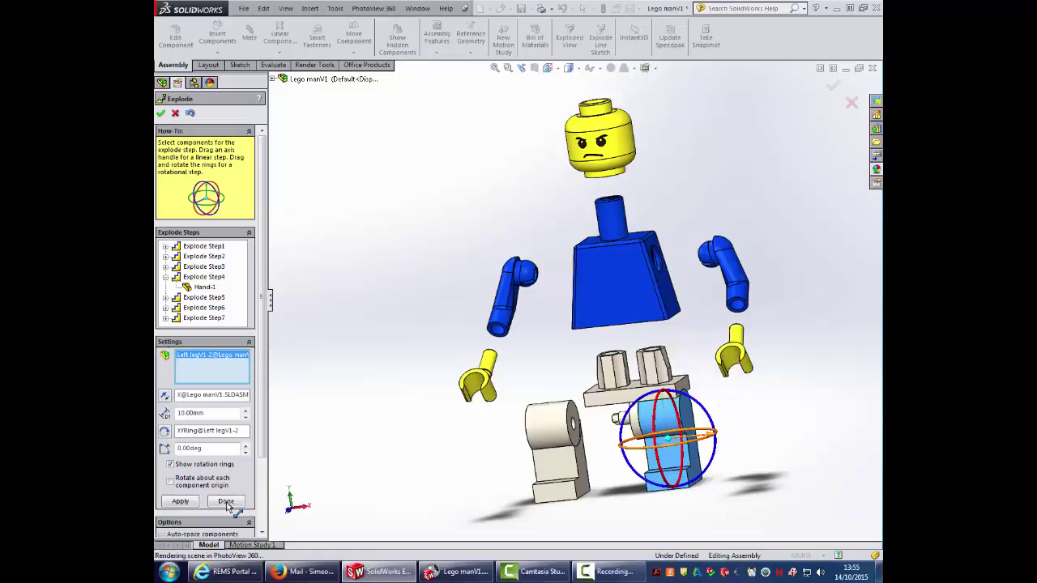
{"action": "left_click", "coordinate": [182, 502]}
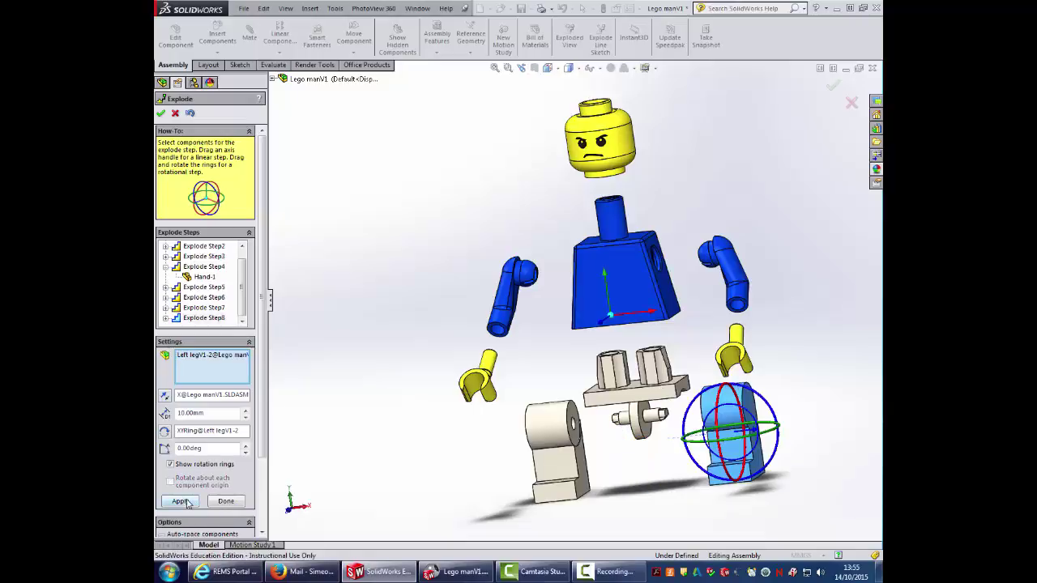
{"action": "left_click", "coordinate": [226, 502]}
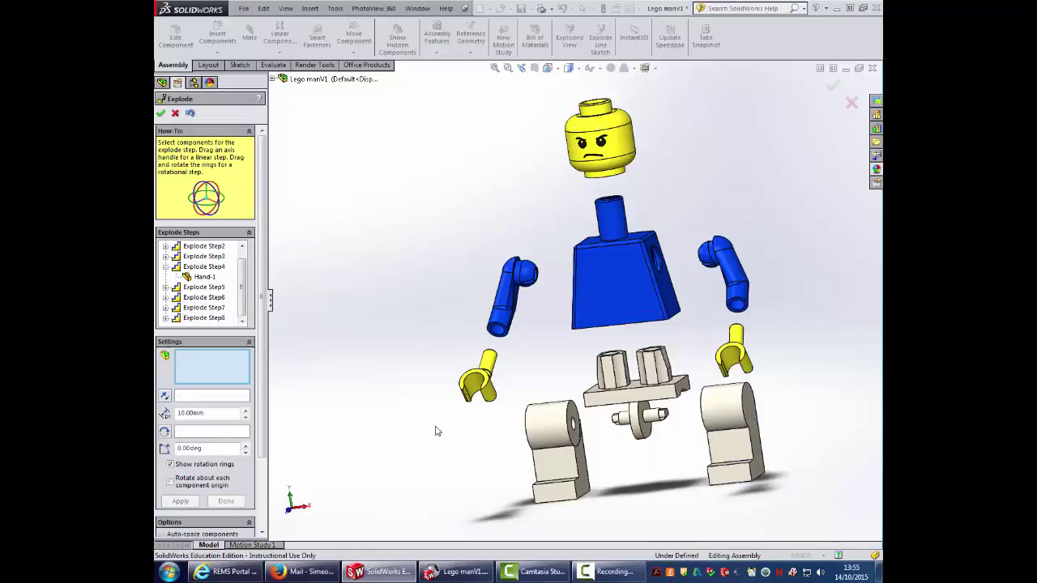
{"action": "middle_click_drag", "start_coordinate": [435, 431], "coordinate": [488, 387]}
{"action": "middle_click_drag", "start_coordinate": [415, 389], "coordinate": [343, 362]}
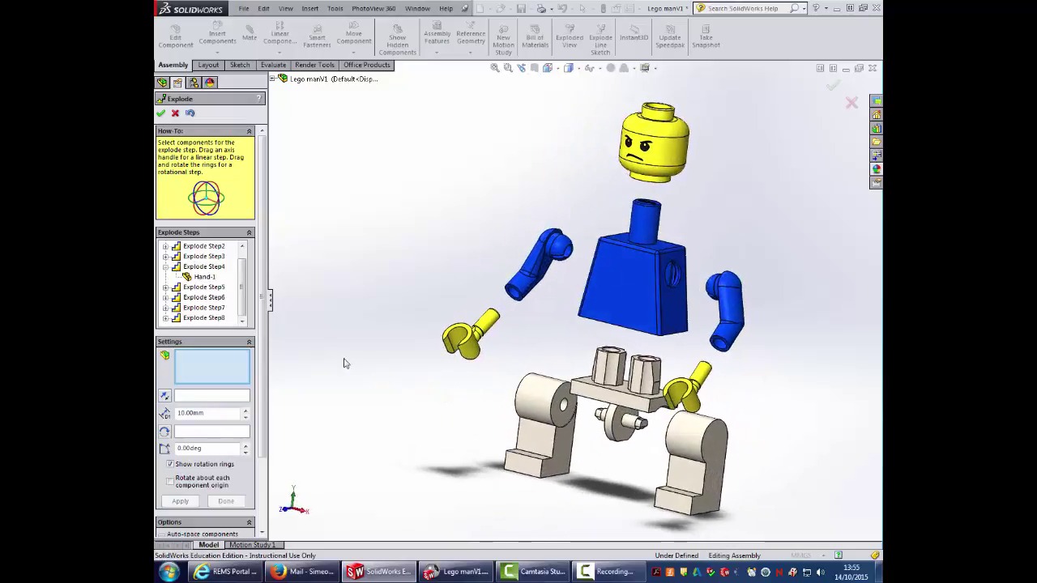
{"action": "left_click", "coordinate": [161, 114]}
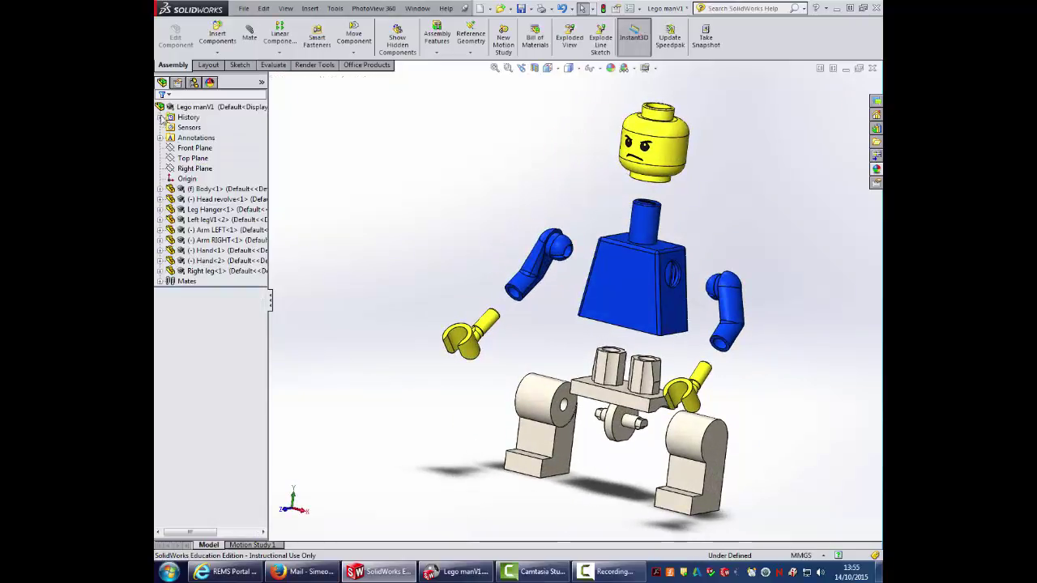
{"action": "left_click", "coordinate": [576, 47]}
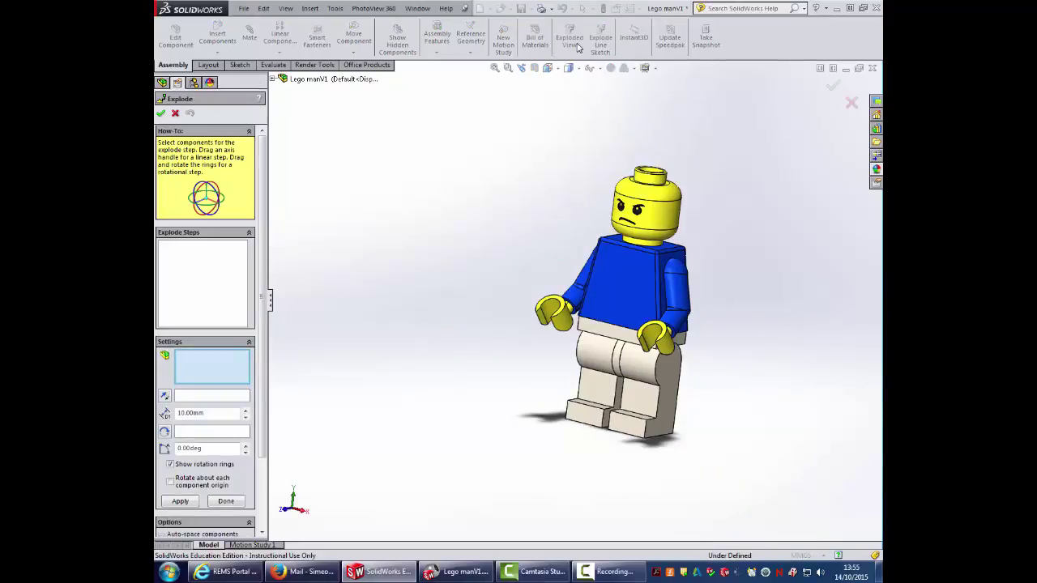
{"action": "middle_click_drag", "start_coordinate": [581, 186], "coordinate": [604, 277]}
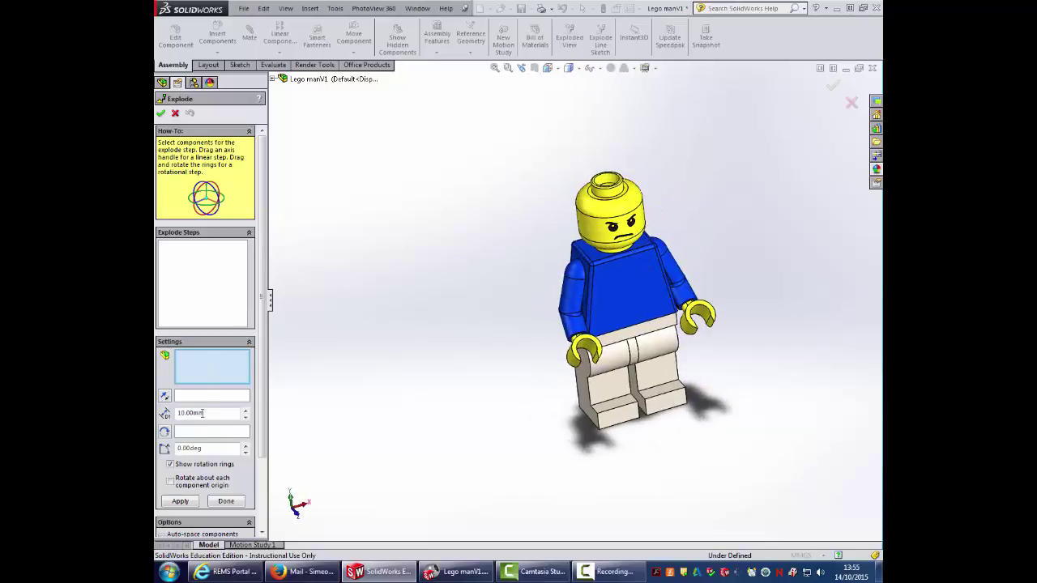
{"action": "left_click", "coordinate": [175, 113]}
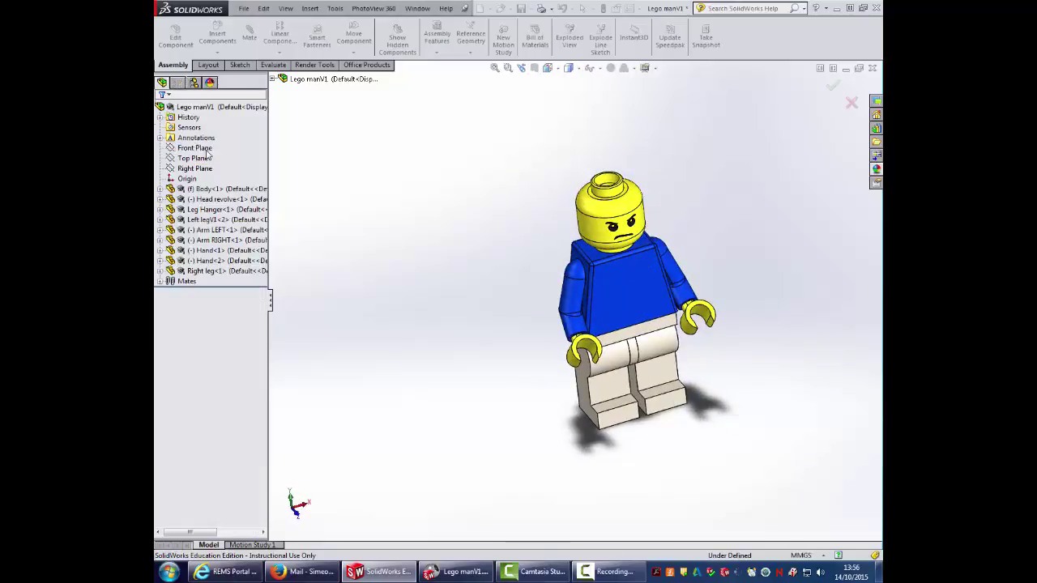
- Find ExplView1 under the assembly's Default configuration and explode the Lego man with it
{"action": "left_click", "coordinate": [193, 84]}
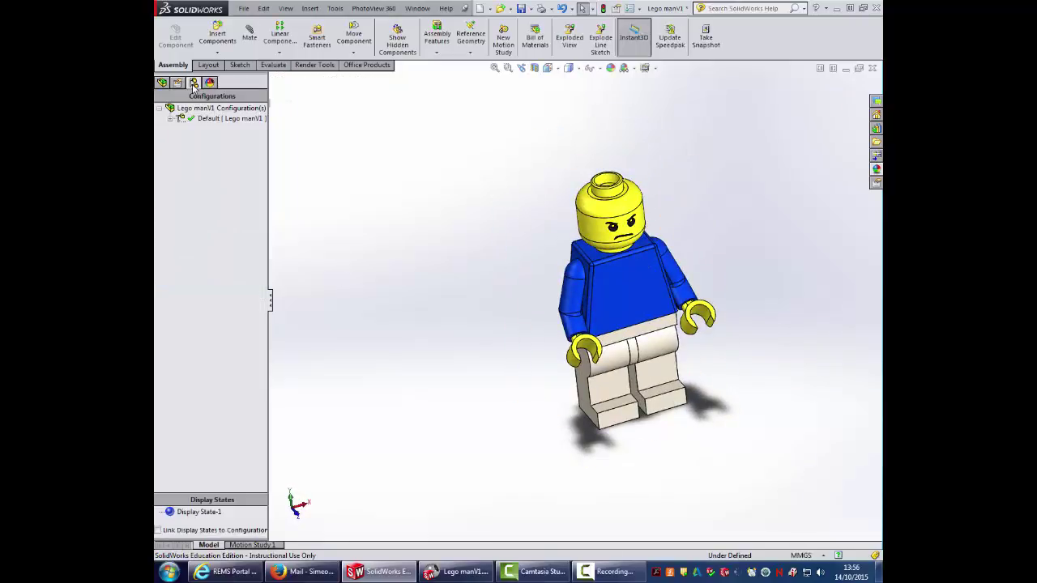
{"action": "left_click", "coordinate": [171, 120]}
{"action": "left_click", "coordinate": [181, 129]}
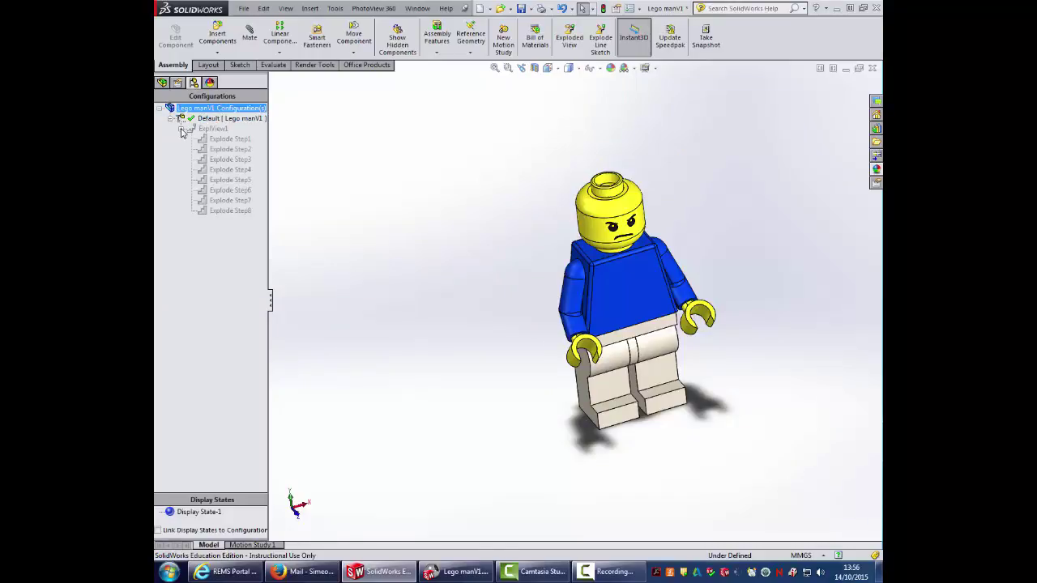
{"action": "left_click", "coordinate": [208, 130]}
{"action": "right_click", "coordinate": [207, 132]}
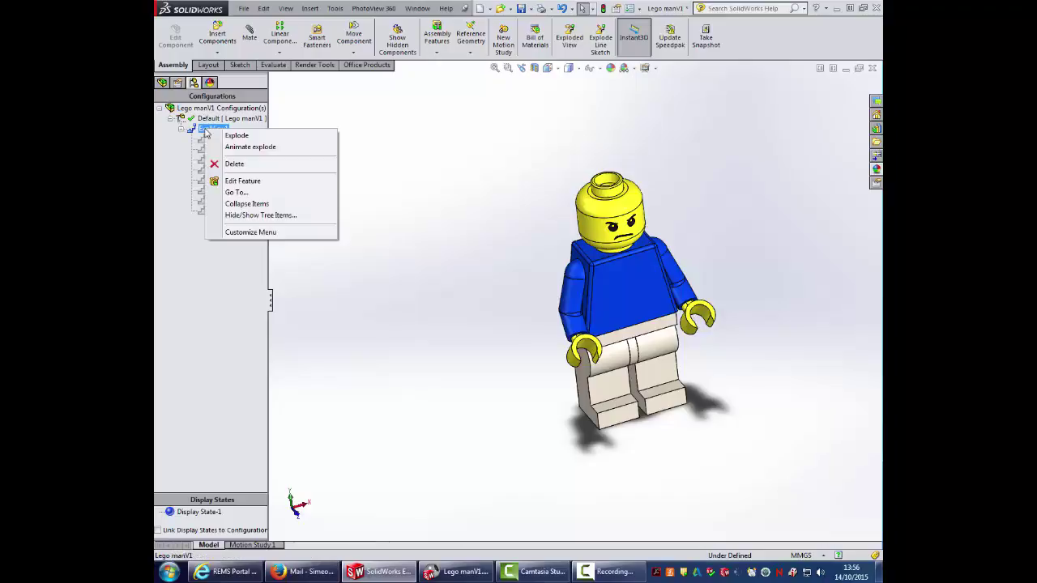
{"action": "left_click", "coordinate": [234, 135]}
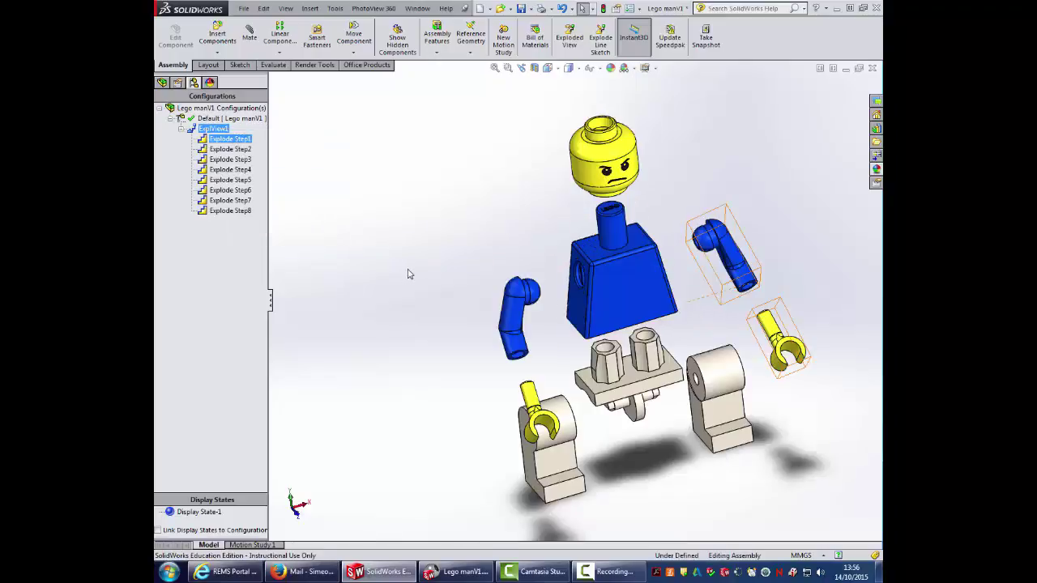
- Collapse ExplView1 to put the Lego man back together
{"action": "right_click", "coordinate": [194, 135]}
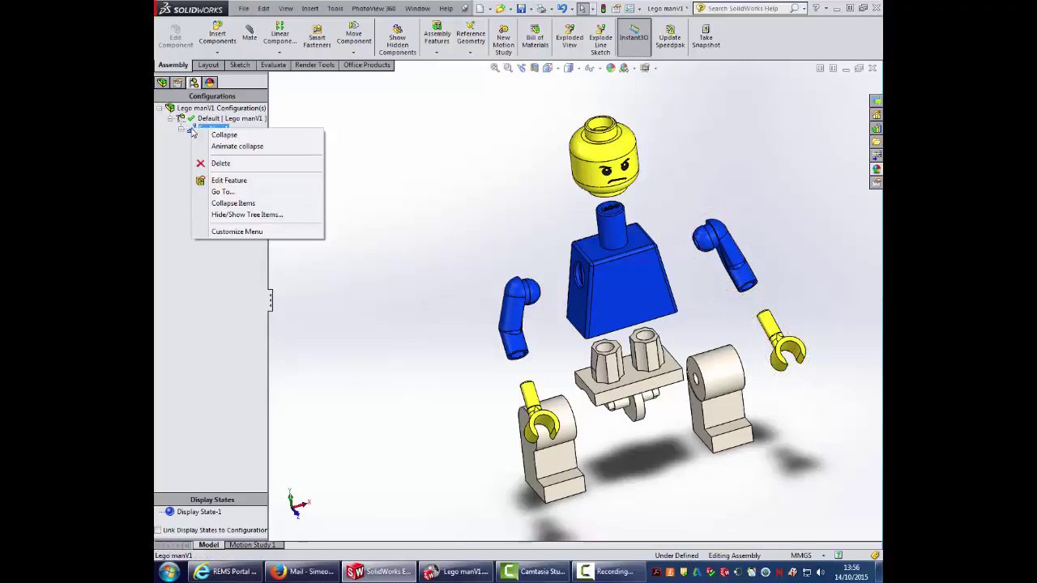
{"action": "left_click", "coordinate": [216, 139]}
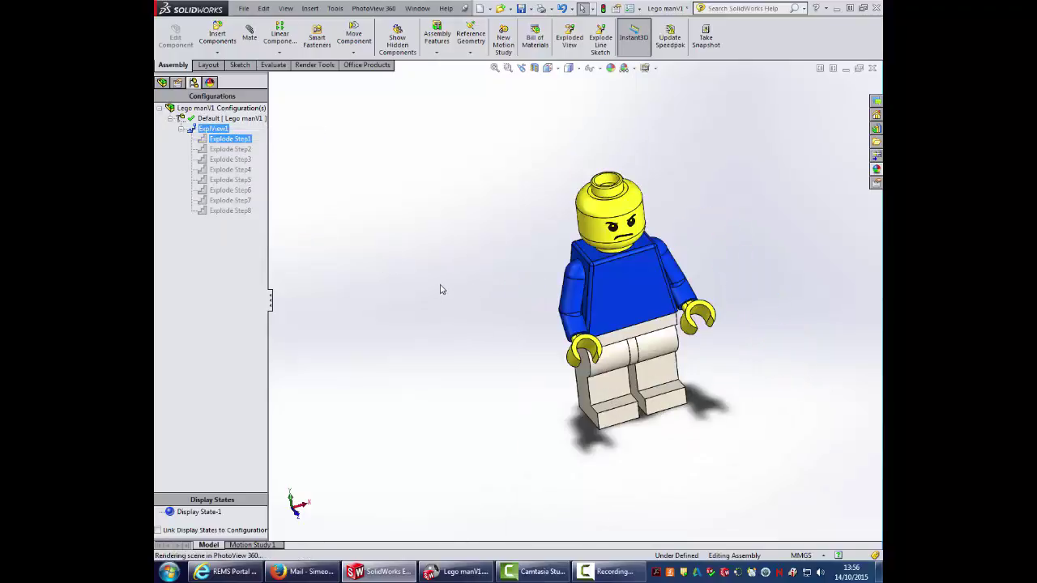
{"action": "middle_click_drag", "start_coordinate": [520, 321], "coordinate": [508, 333]}
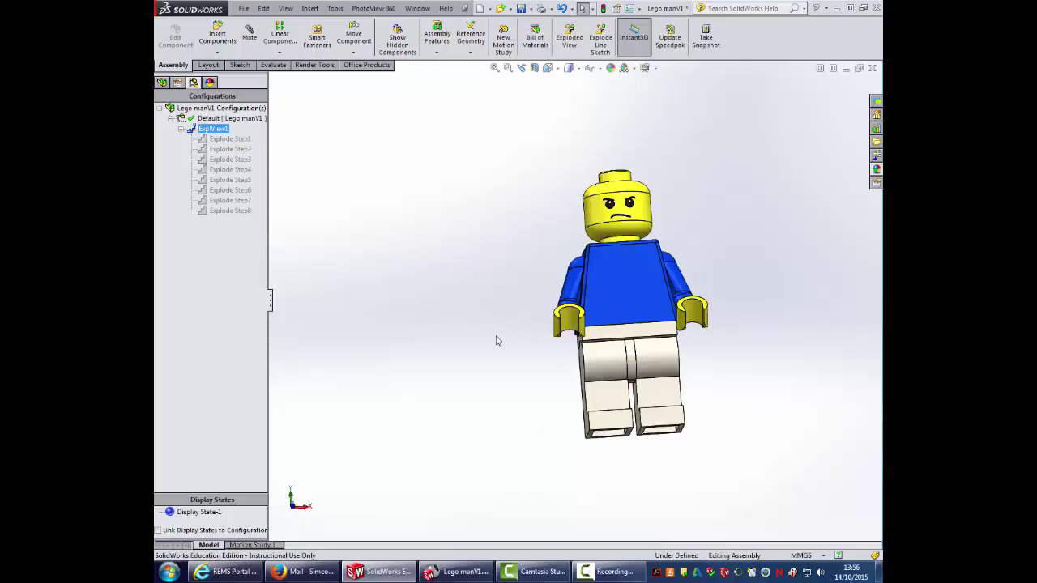
- Bring up the PhotoView 360 render preview and orient the assembly to the front view
{"action": "left_click", "coordinate": [317, 66]}
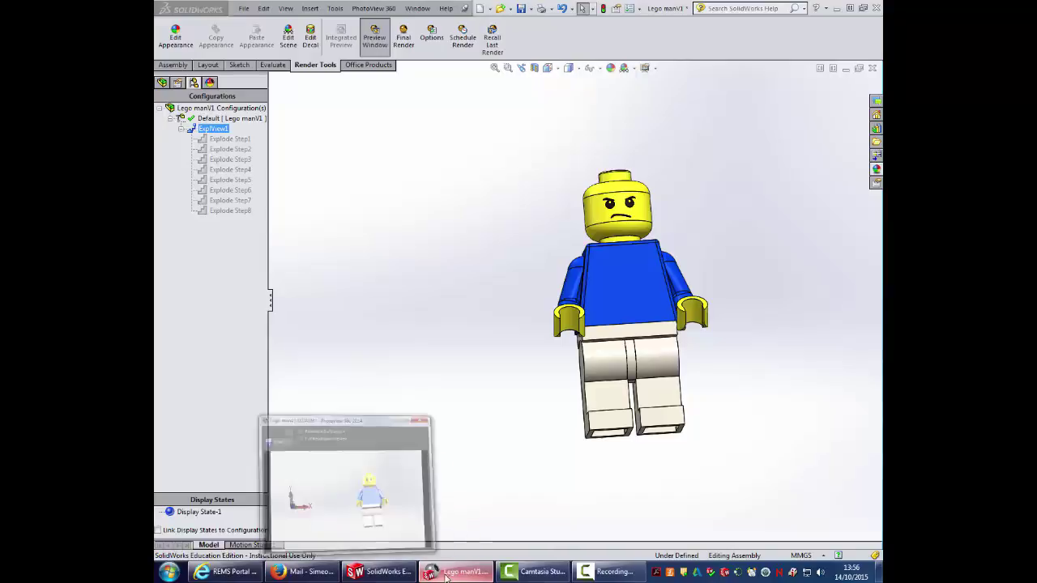
{"action": "left_click", "coordinate": [547, 68]}
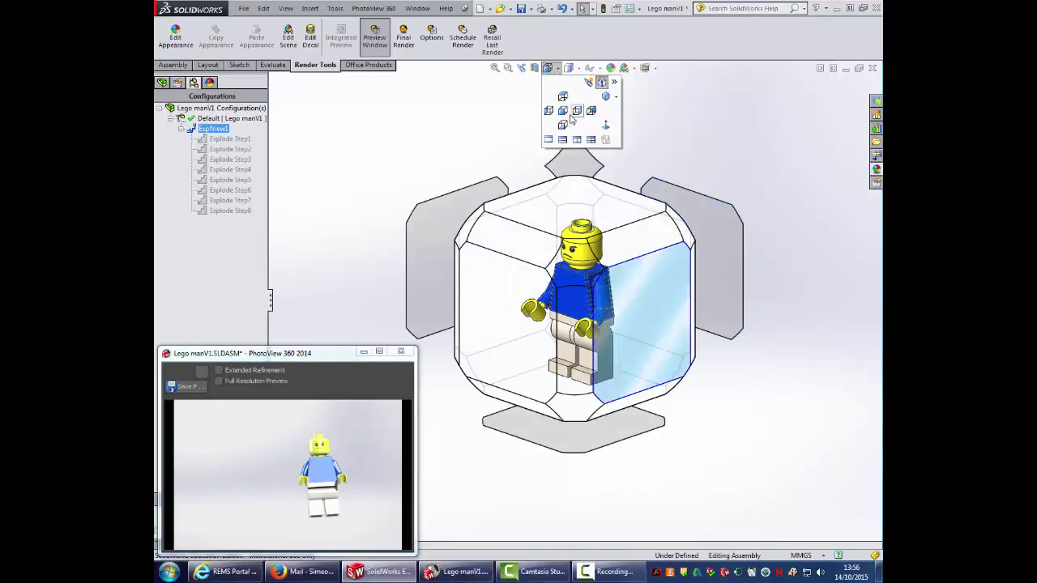
{"action": "left_click", "coordinate": [563, 112]}
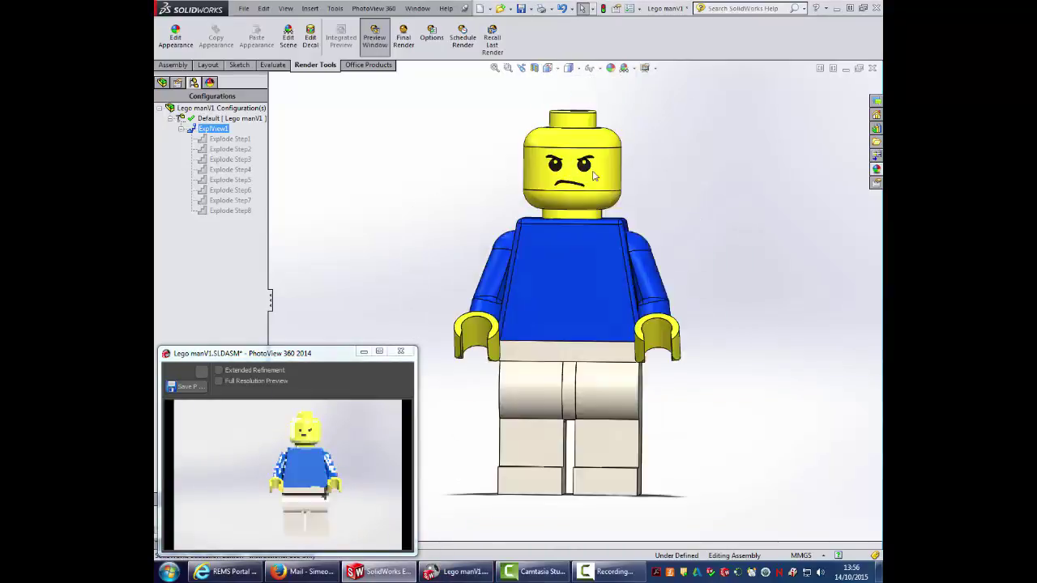
- Explode the assembly again through ExplView1 and fit all separated parts in the render preview
{"action": "right_click", "coordinate": [203, 130]}
{"action": "left_click", "coordinate": [217, 139]}
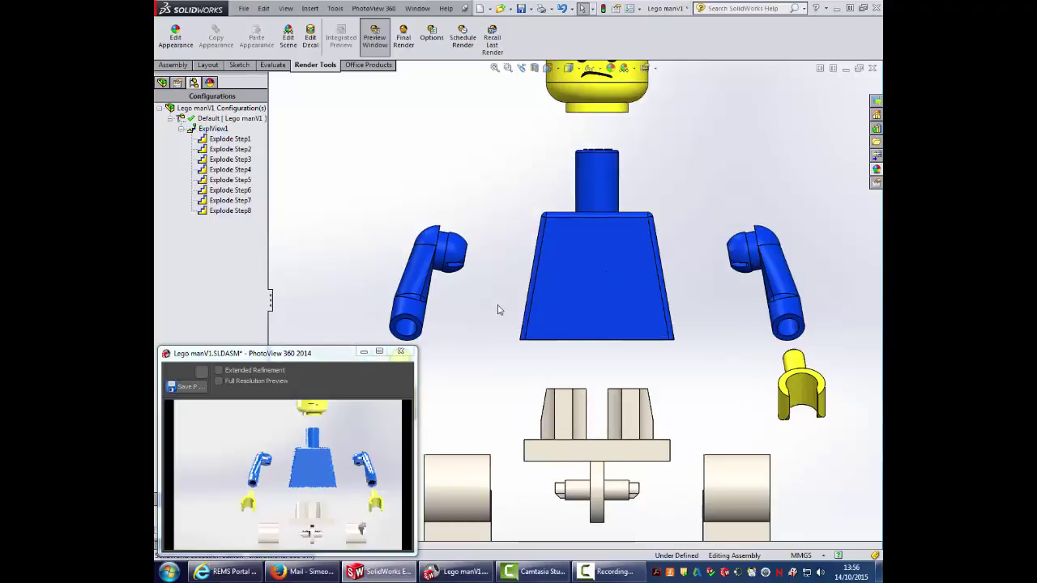
{"action": "scroll", "coordinate": [495, 308], "scroll_direction": "down", "scroll_amount": 3}
{"action": "scroll", "coordinate": [576, 334], "scroll_direction": "up", "scroll_amount": 7}
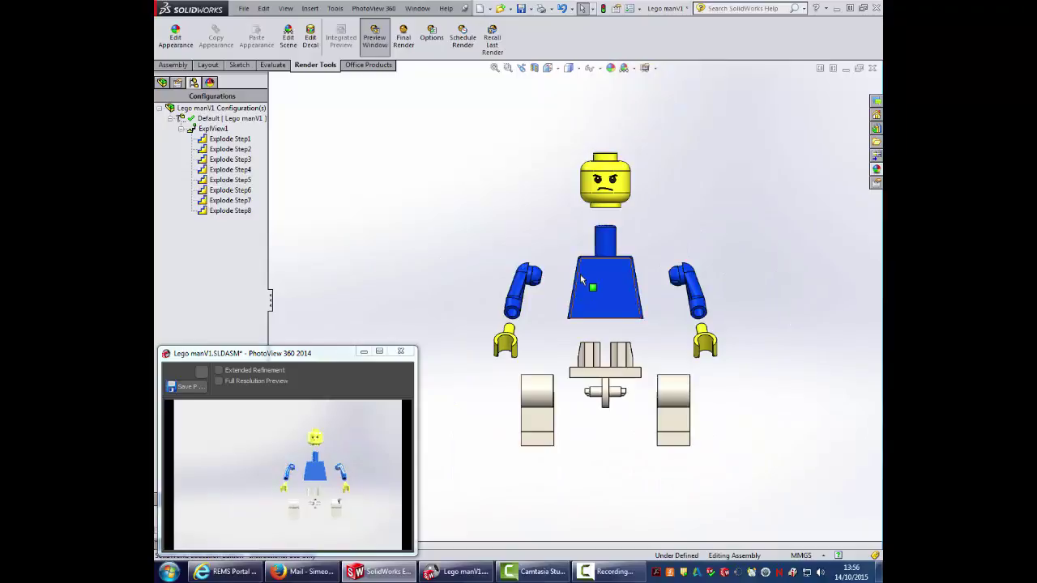